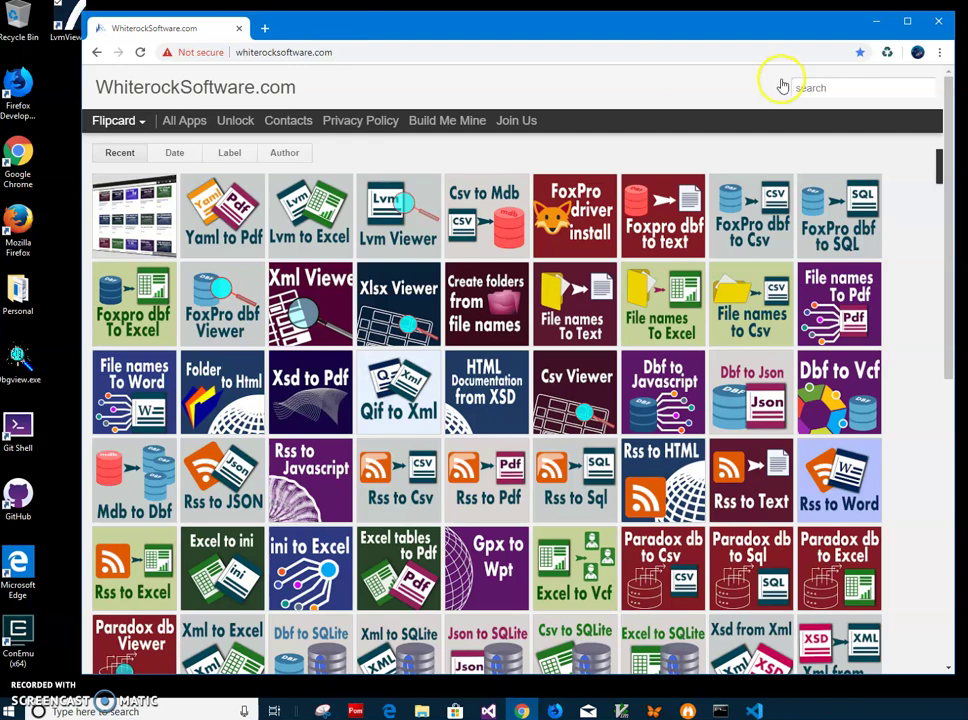
# - Search WhiterockSoftware.com for 'lvm' and open the '.lvm file to excel' post
pyautogui.click(834, 87)
pyautogui.click(808, 84)
pyautogui.click(839, 89)
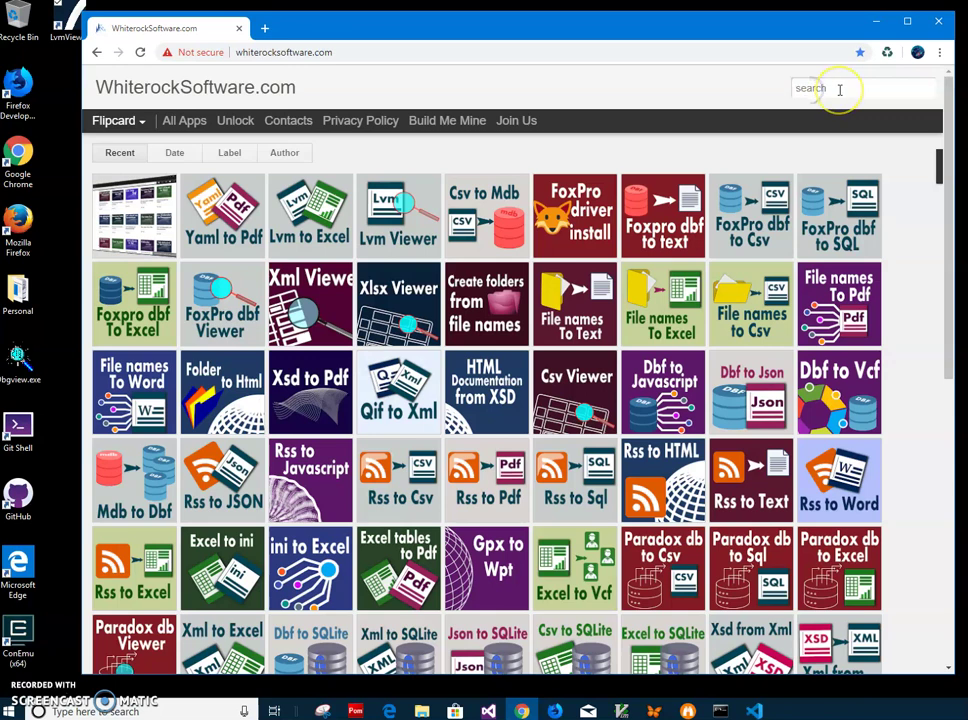
pyautogui.write('lvm')
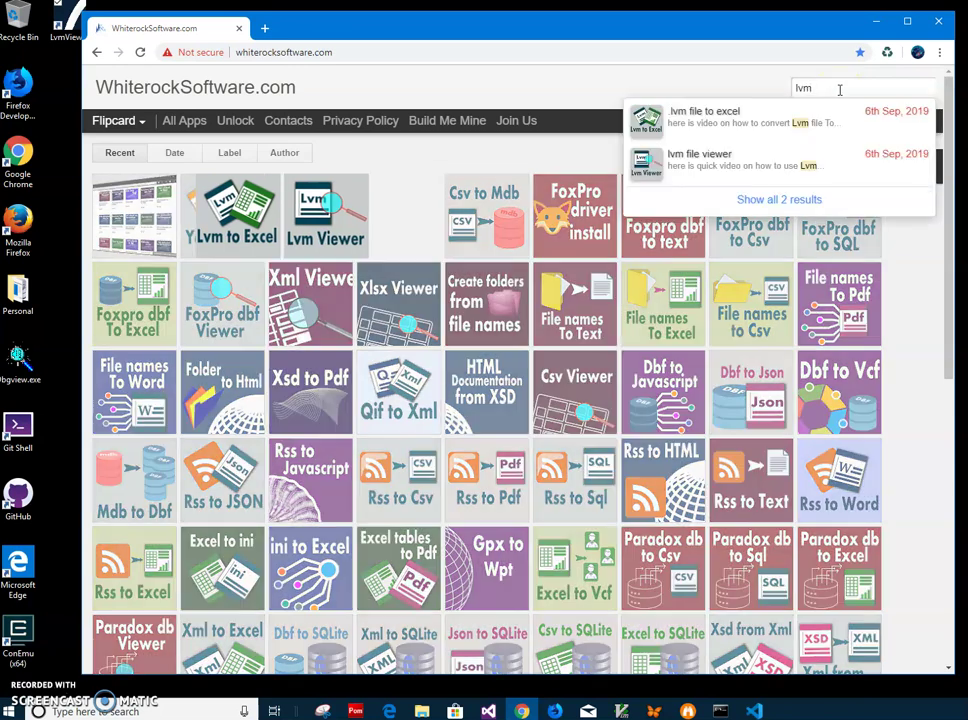
pyautogui.click(813, 87)
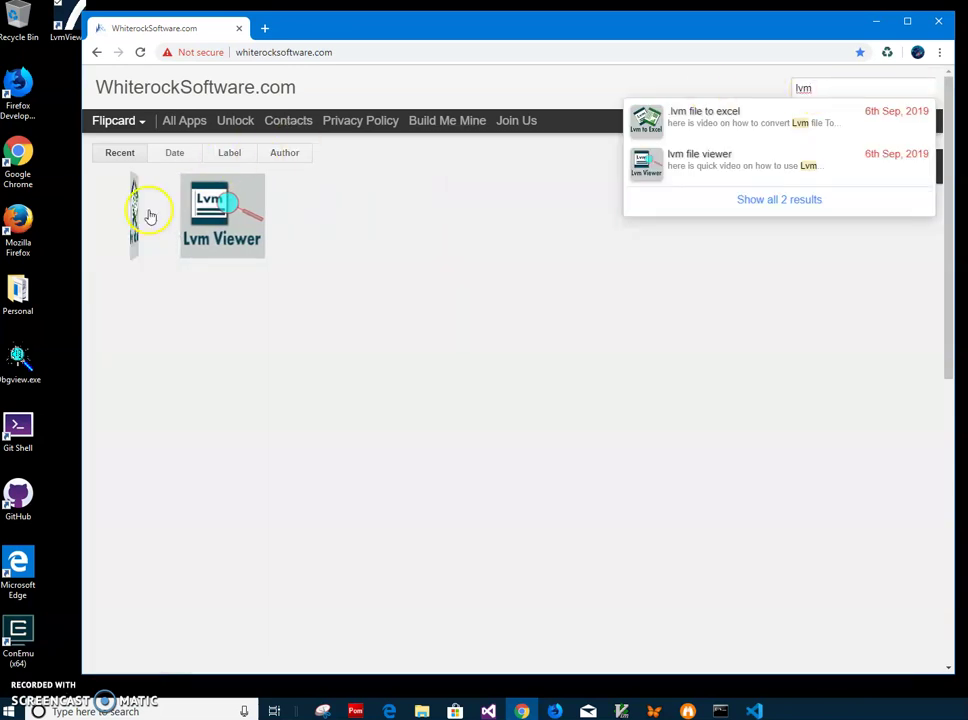
pyautogui.click(136, 214)
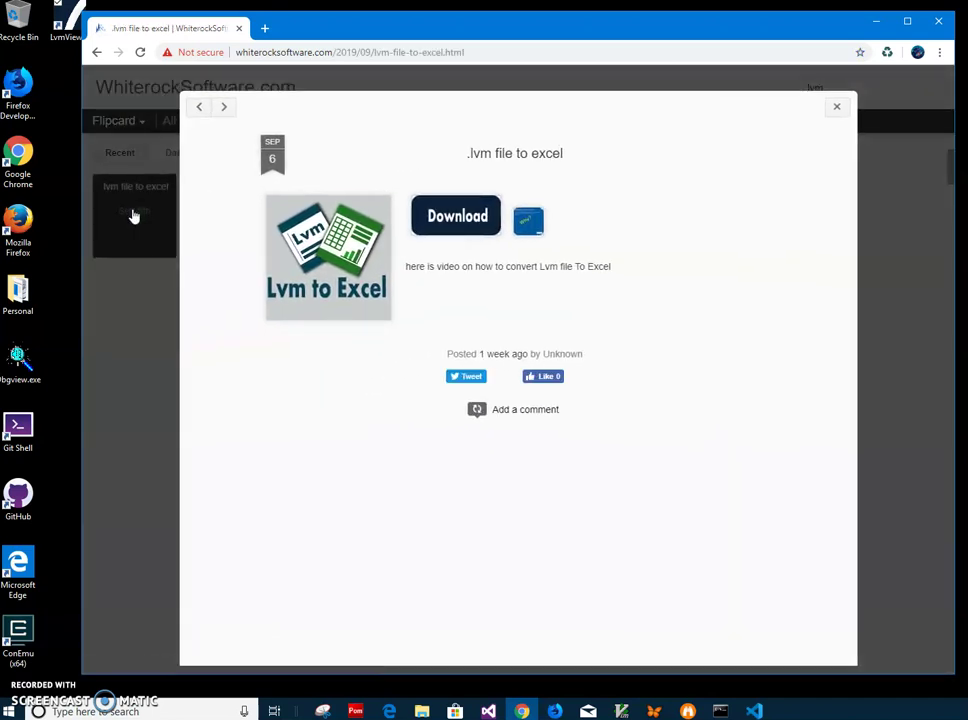
# - Download LvmToExcelSetup.zip using the post's Download button
pyautogui.click(472, 219)
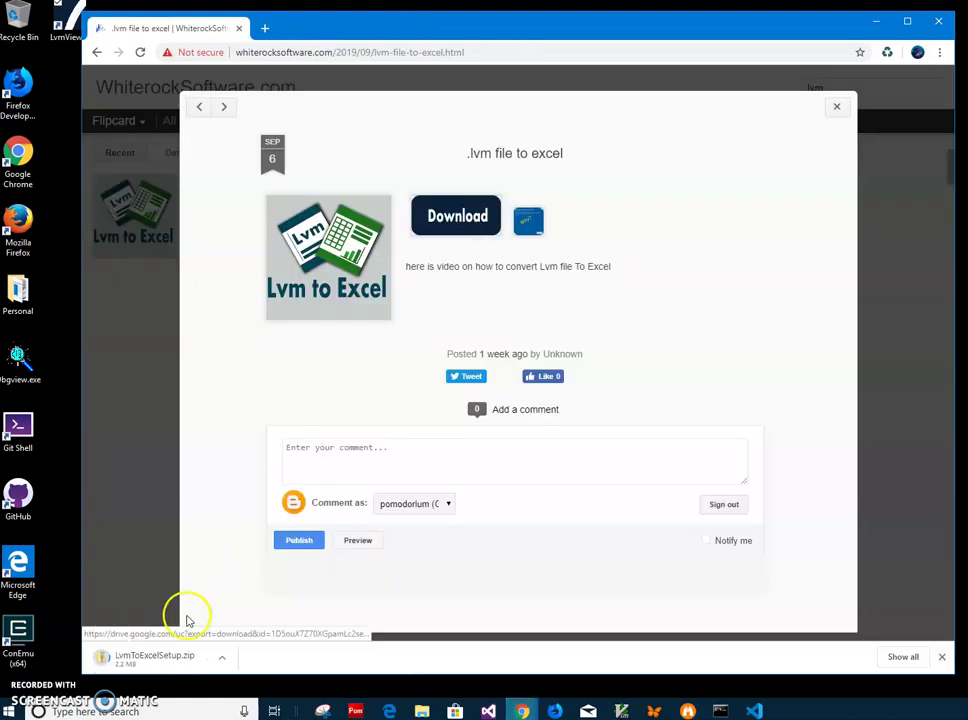
# - Run LvmToExcelSetup.msi from the zip, allow it via Run anyway, and install with admin approval
pyautogui.click(172, 666)
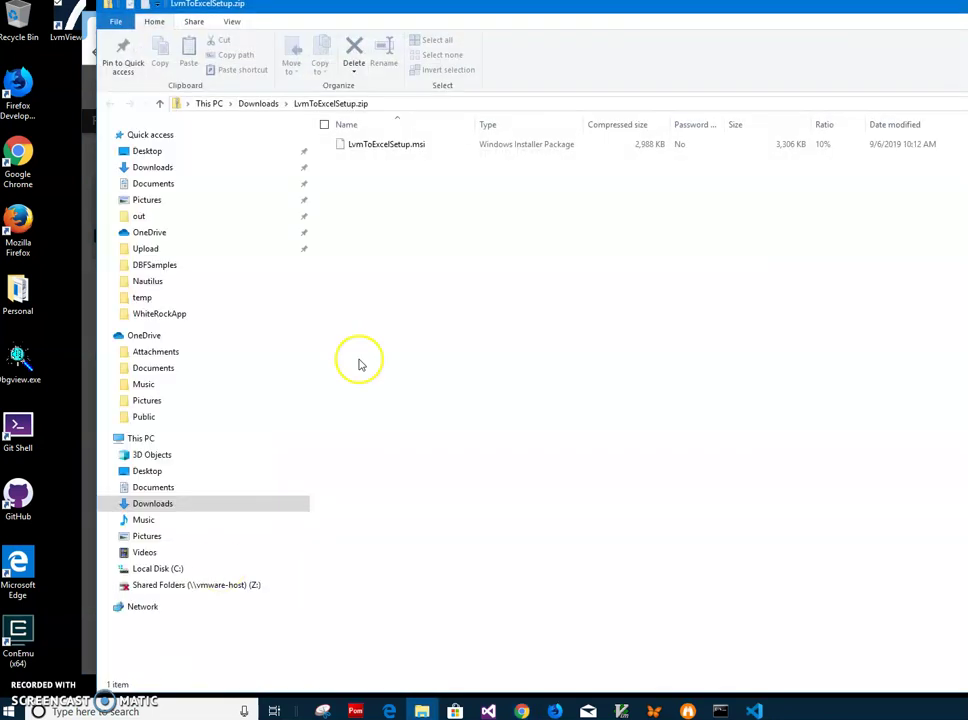
pyautogui.click(415, 143)
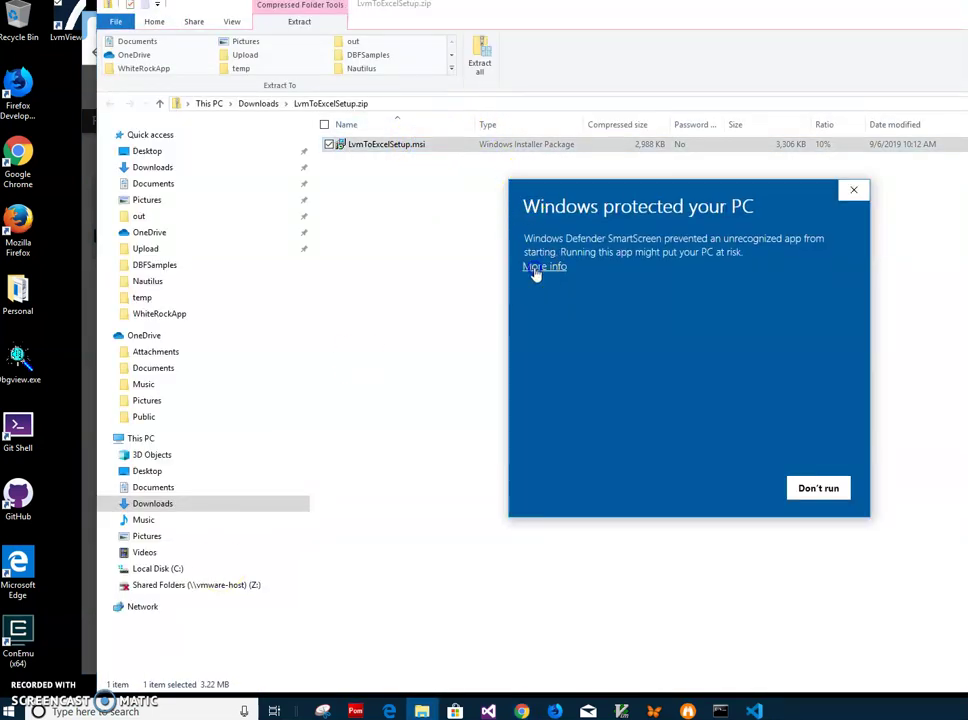
pyautogui.click(537, 268)
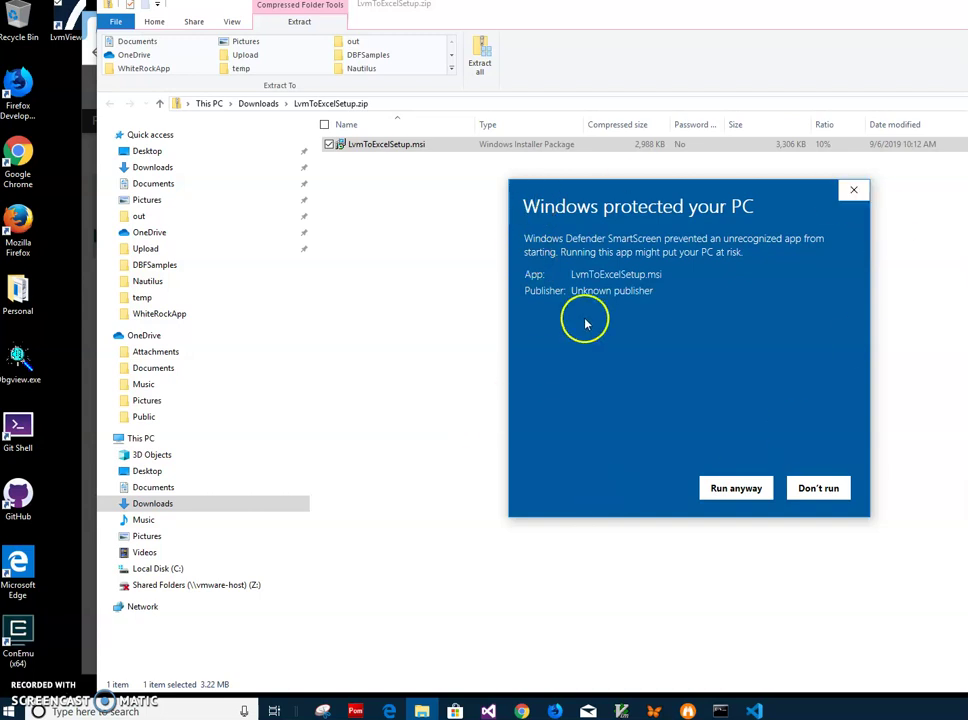
pyautogui.moveTo(656, 293); pyautogui.dragTo(527, 293)
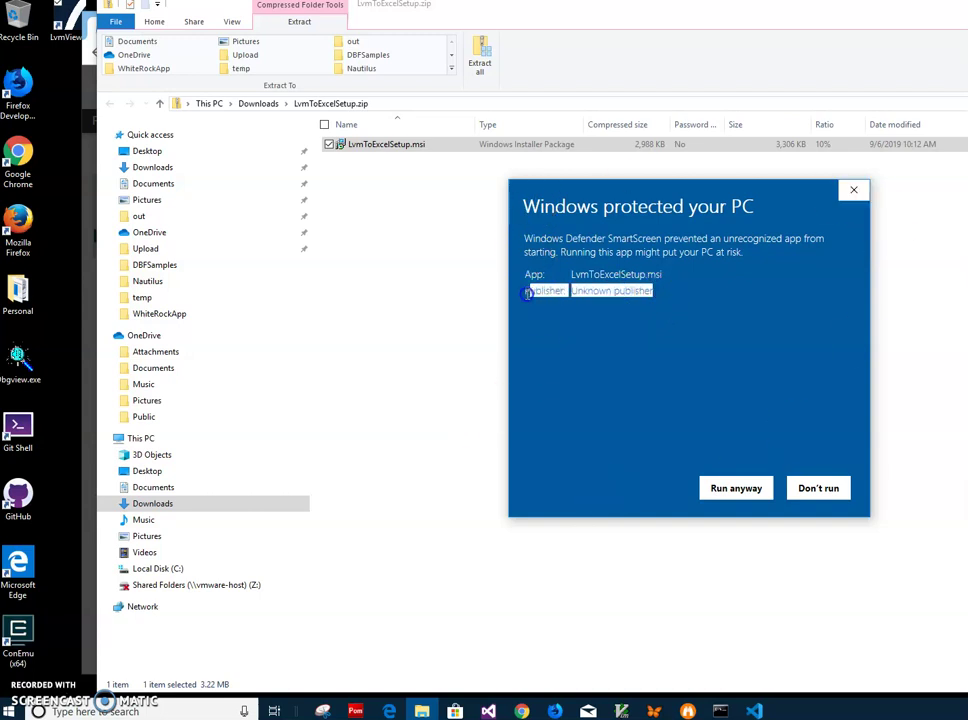
pyautogui.click(736, 489)
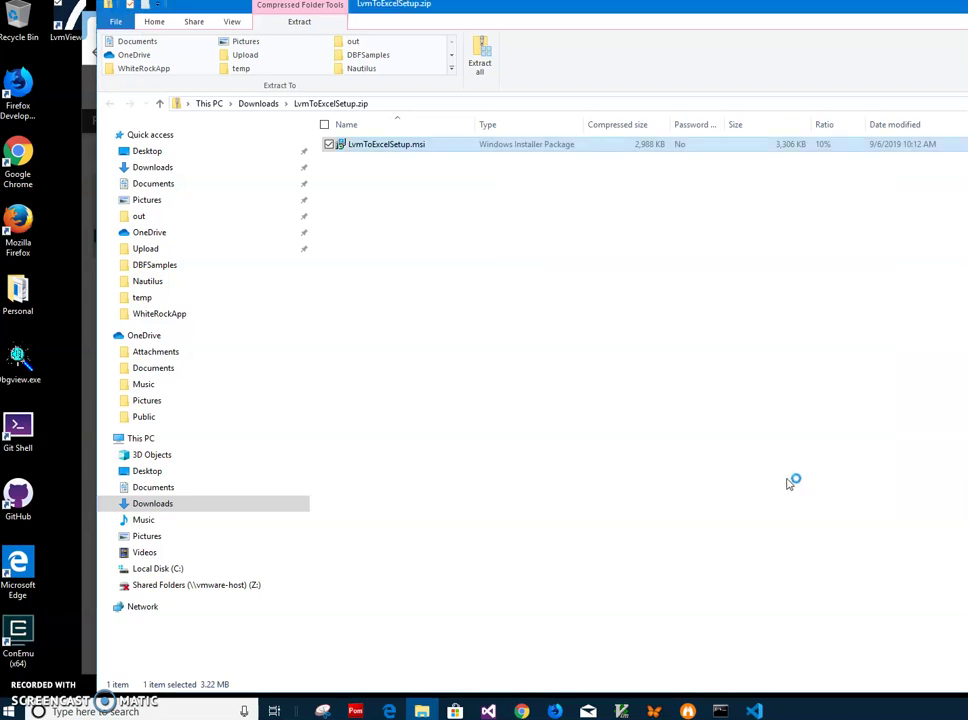
pyautogui.click(711, 458)
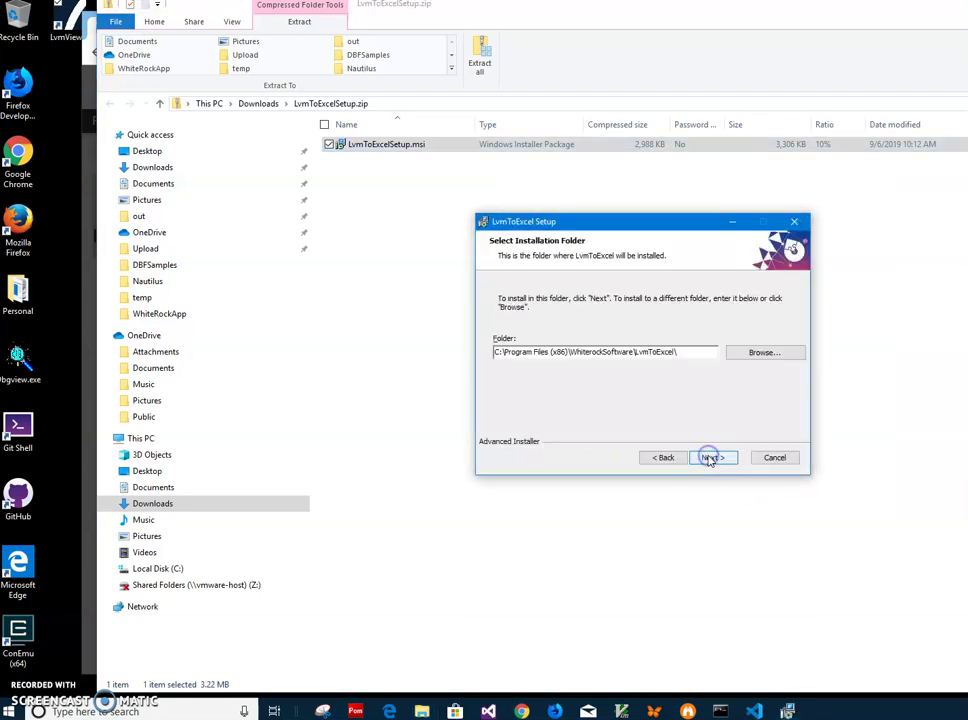
pyautogui.click(708, 458)
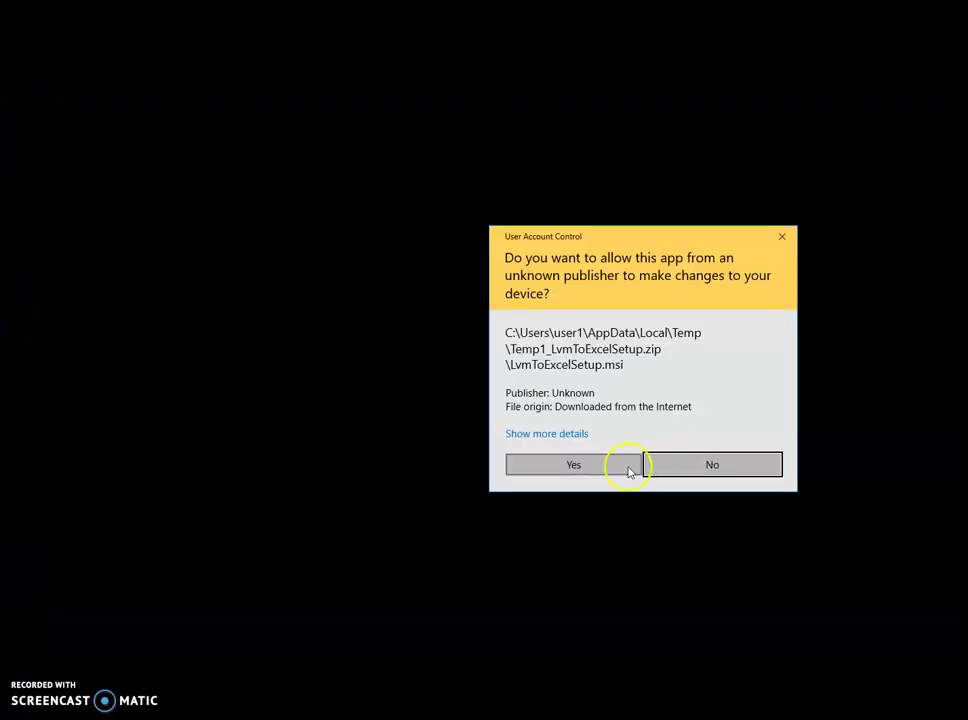
pyautogui.click(588, 468)
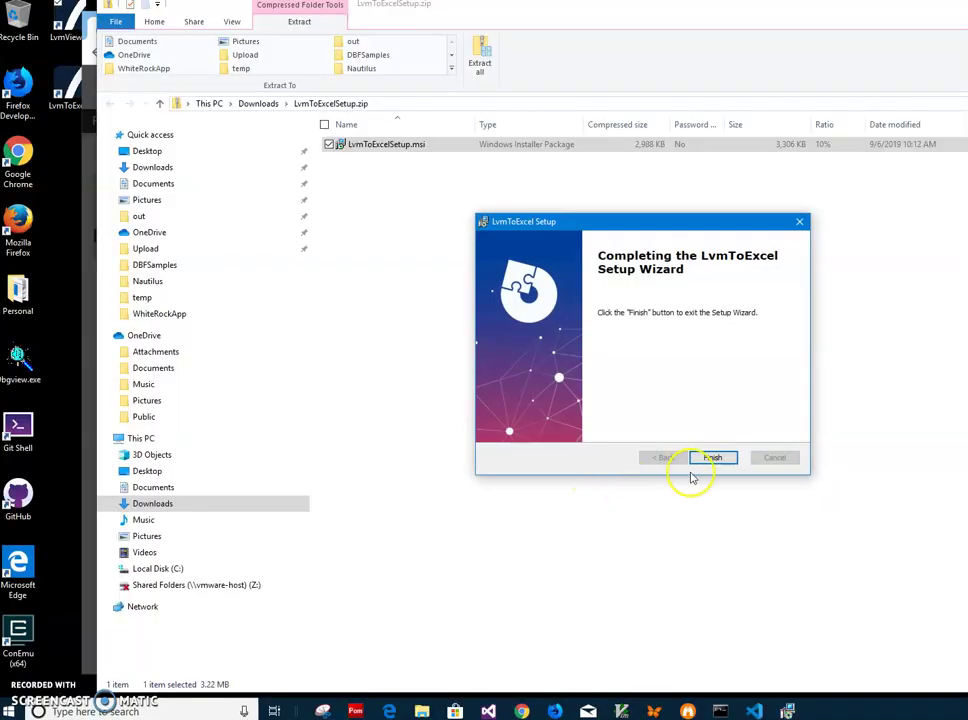
# - Finish the setup wizard, launch Lvm To Excel from its desktop icon, and move its window left
pyautogui.click(712, 459)
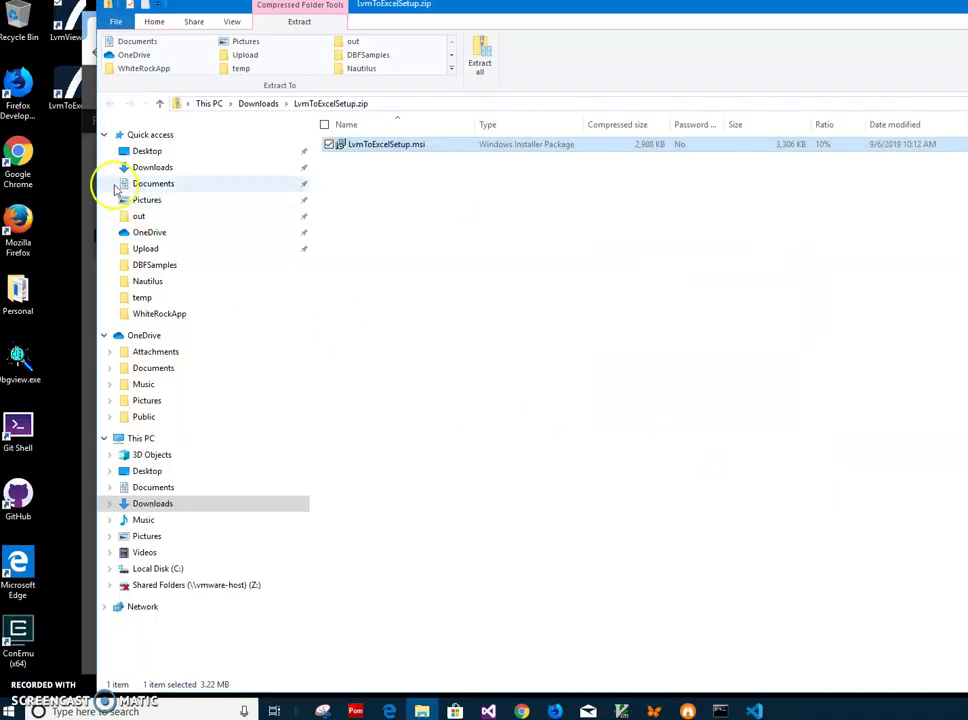
pyautogui.doubleClick(54, 115)
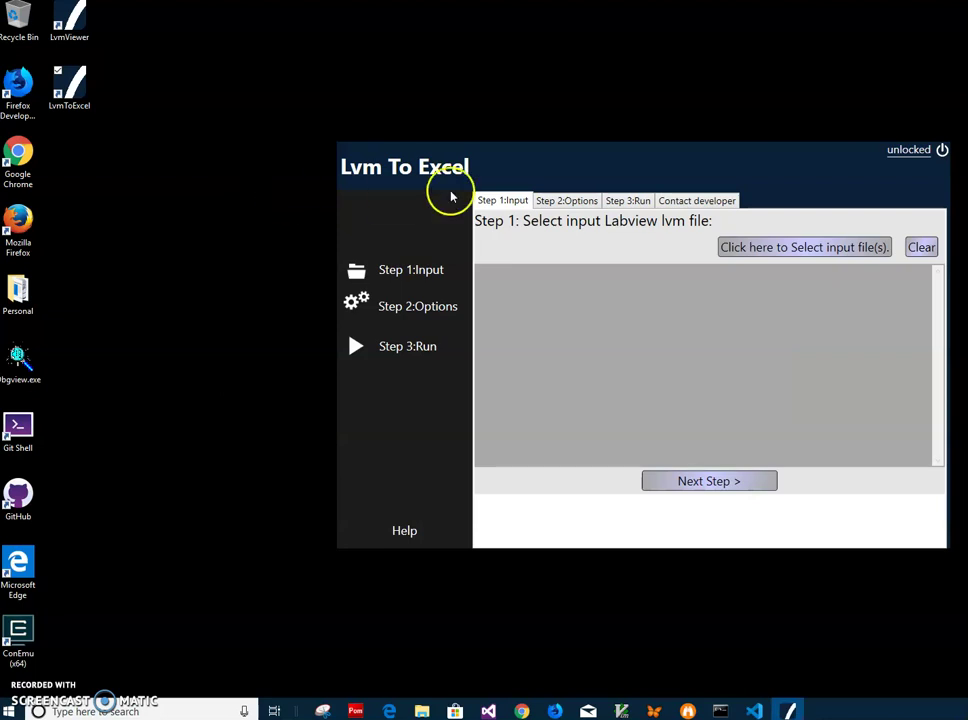
pyautogui.moveTo(527, 166); pyautogui.dragTo(347, 177)
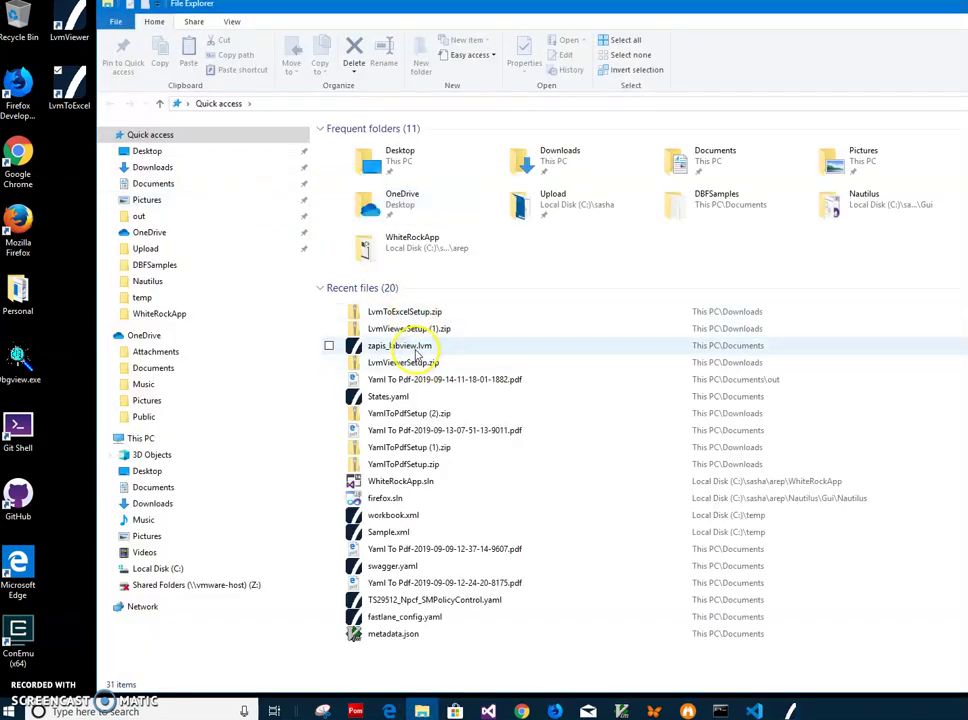
pyautogui.click(415, 346)
pyautogui.doubleClick(390, 347)
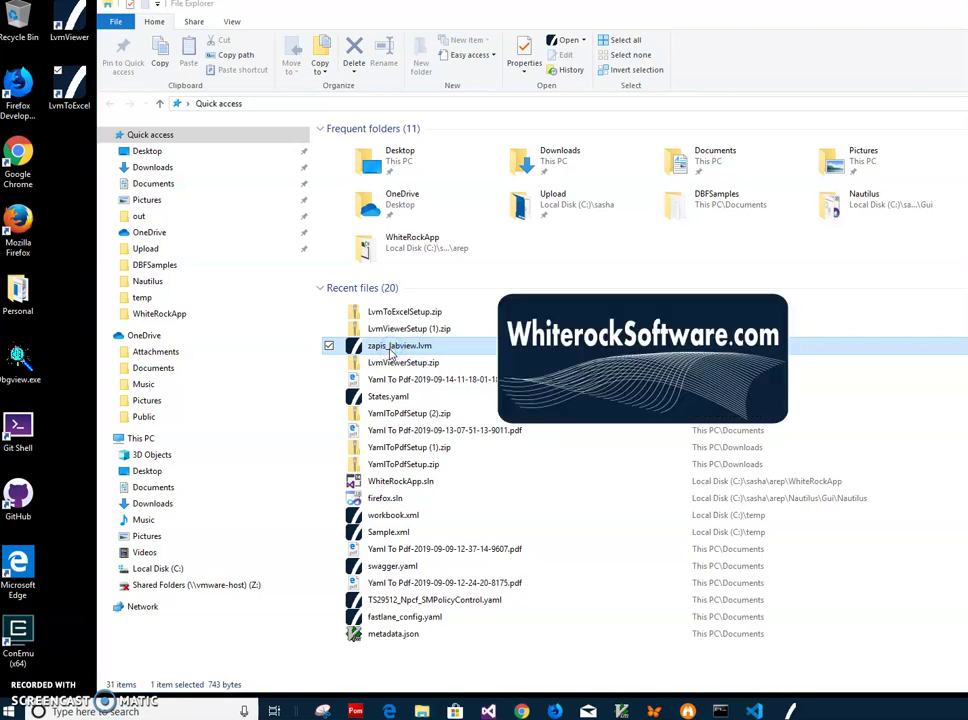
pyautogui.moveTo(538, 160); pyautogui.dragTo(428, 165)
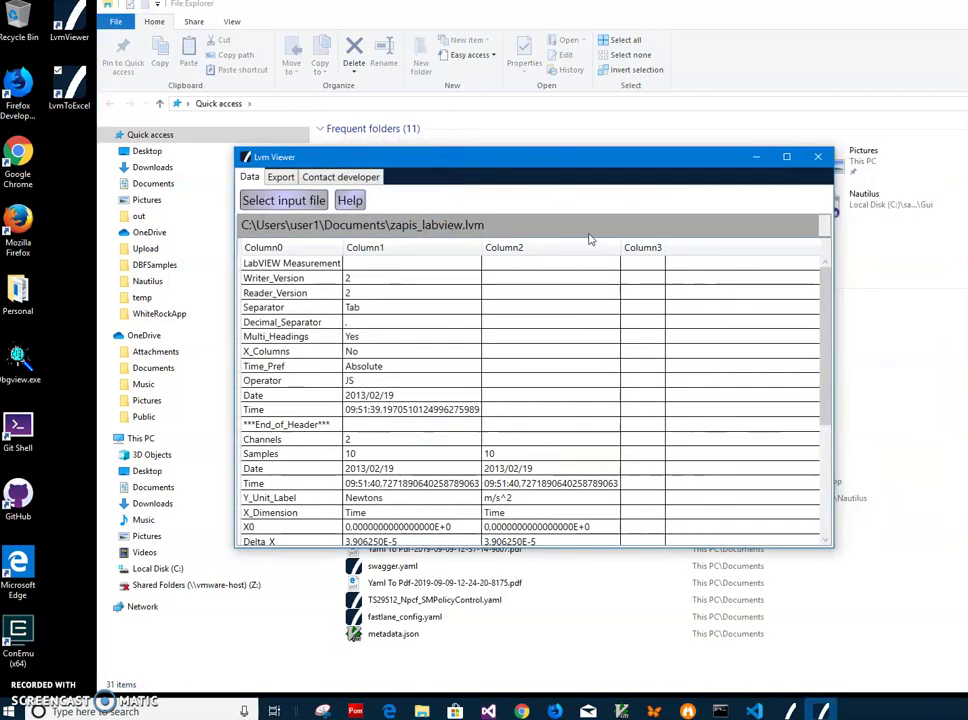
pyautogui.moveTo(823, 305); pyautogui.dragTo(828, 492)
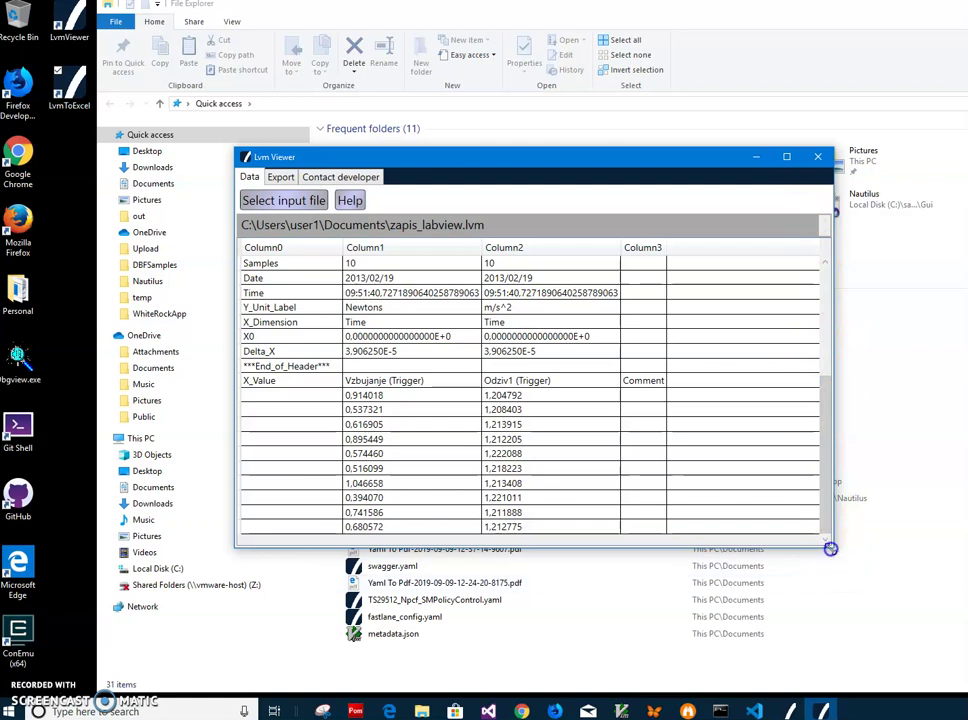
pyautogui.moveTo(830, 548); pyautogui.dragTo(940, 695)
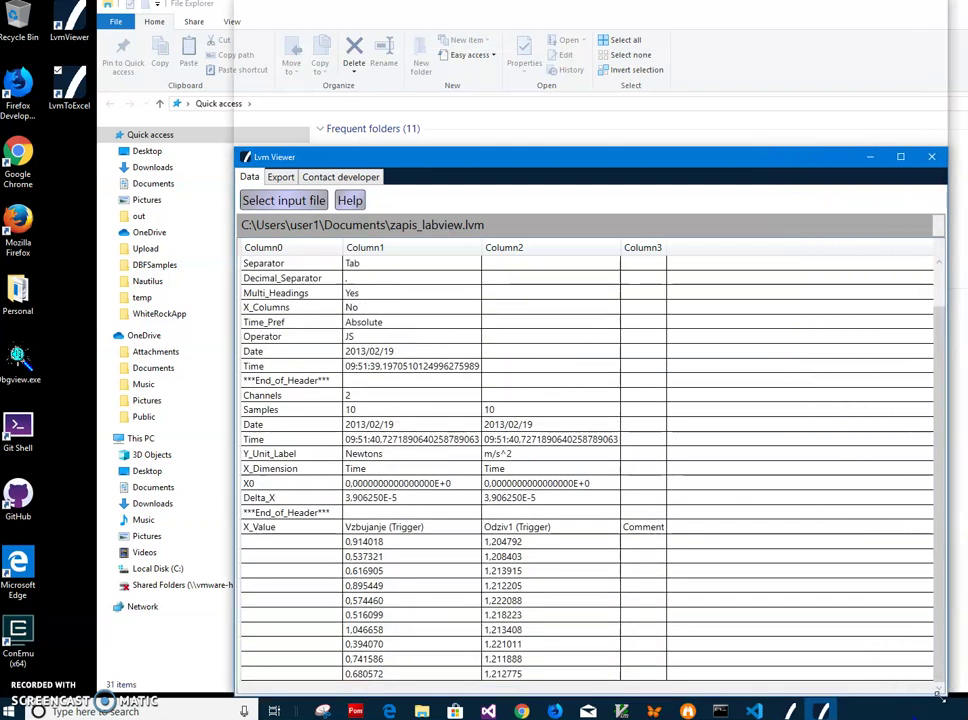
pyautogui.moveTo(940, 695); pyautogui.dragTo(903, 698)
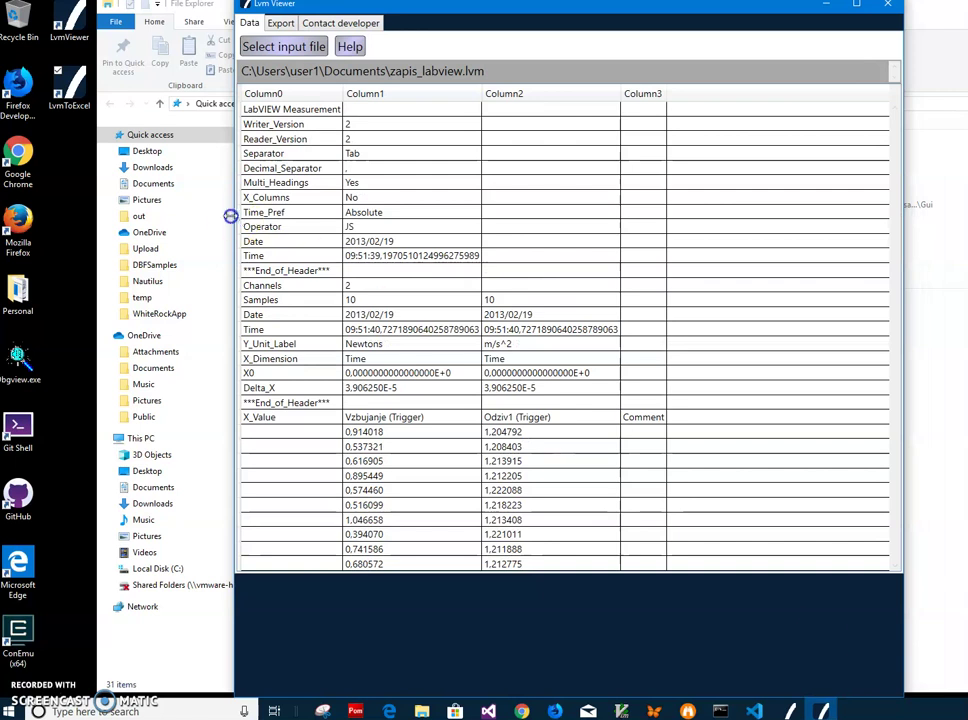
pyautogui.moveTo(323, 446); pyautogui.dragTo(318, 145)
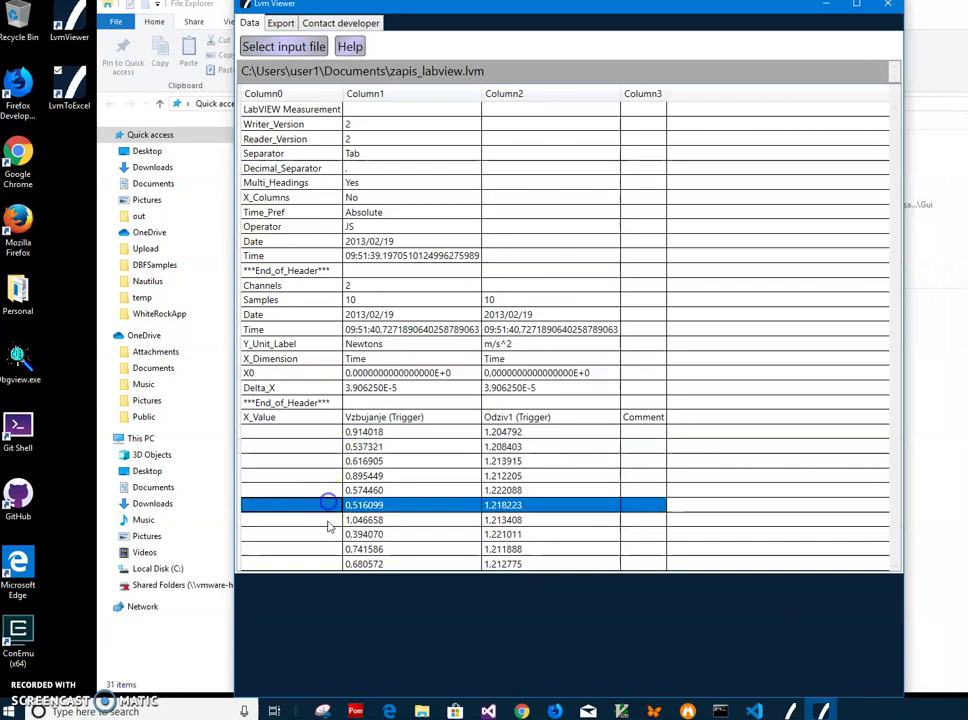
pyautogui.click(318, 144)
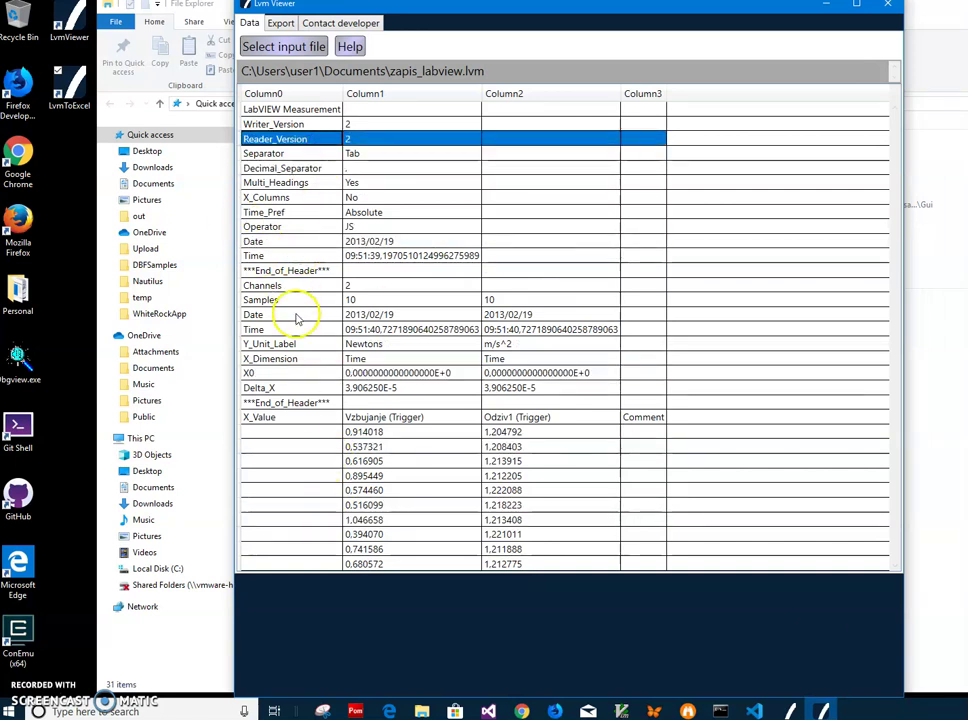
pyautogui.click(281, 22)
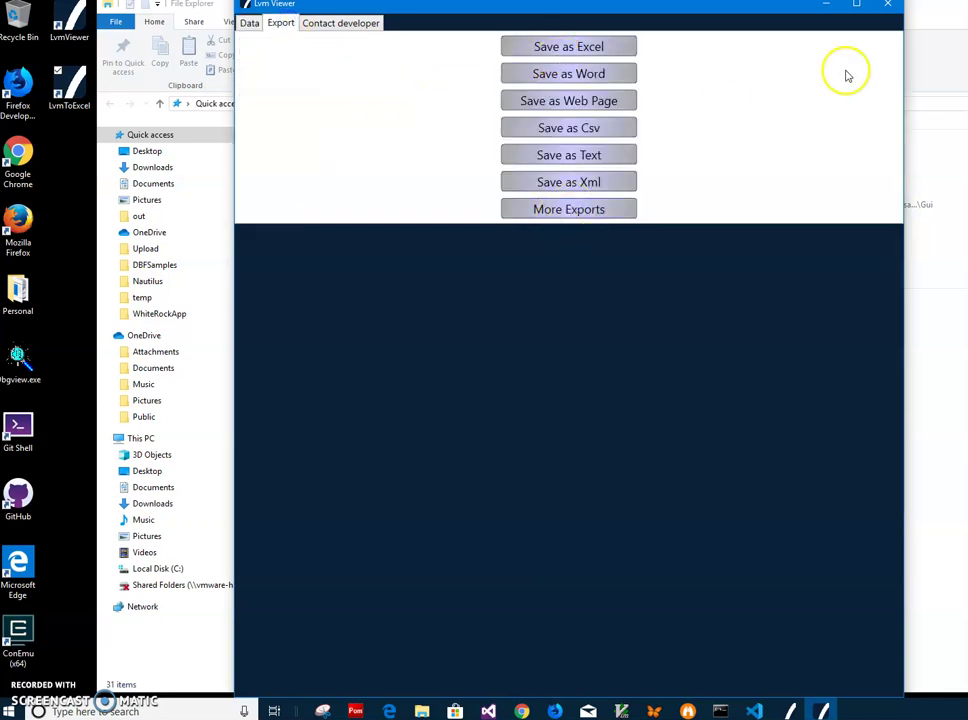
pyautogui.click(888, 9)
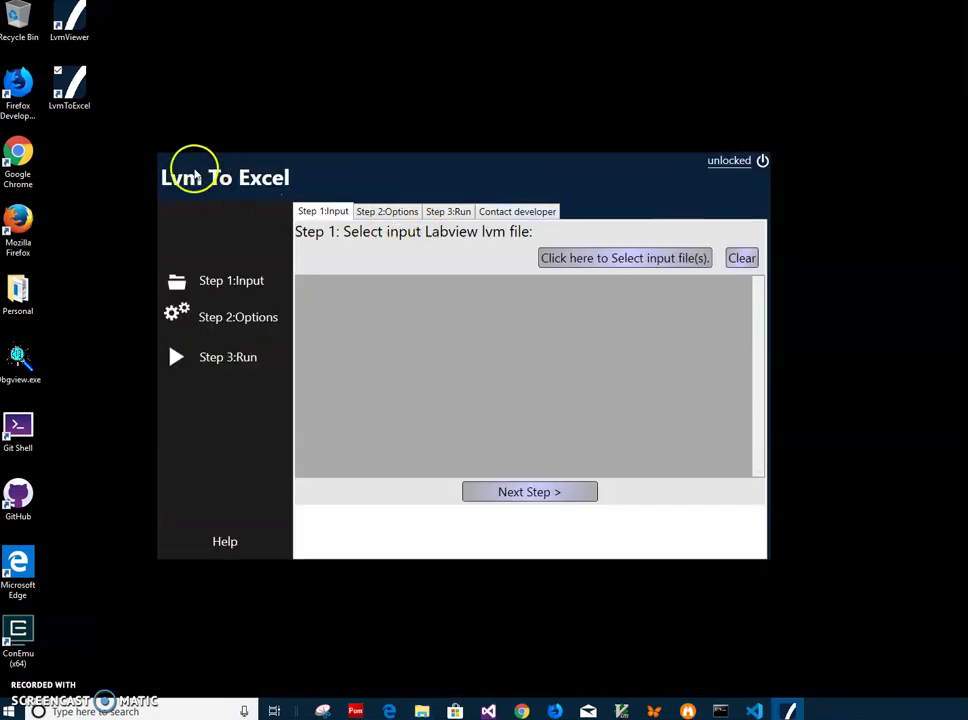
# - Load zapis_labview.lvm from Documents as the converter's input file
pyautogui.moveTo(309, 170); pyautogui.dragTo(352, 199)
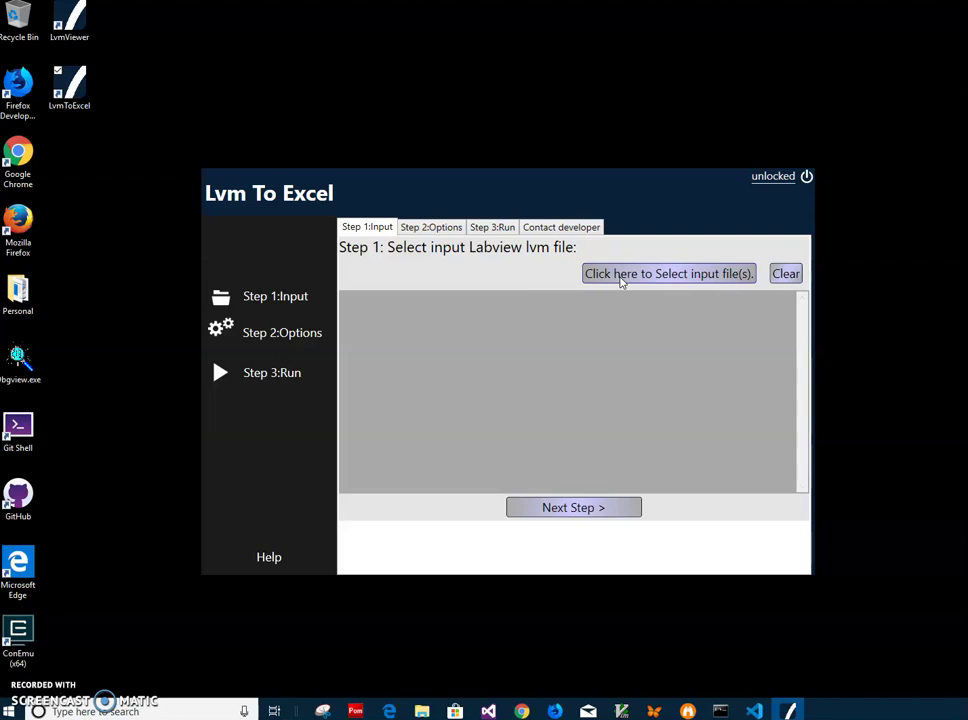
pyautogui.click(618, 275)
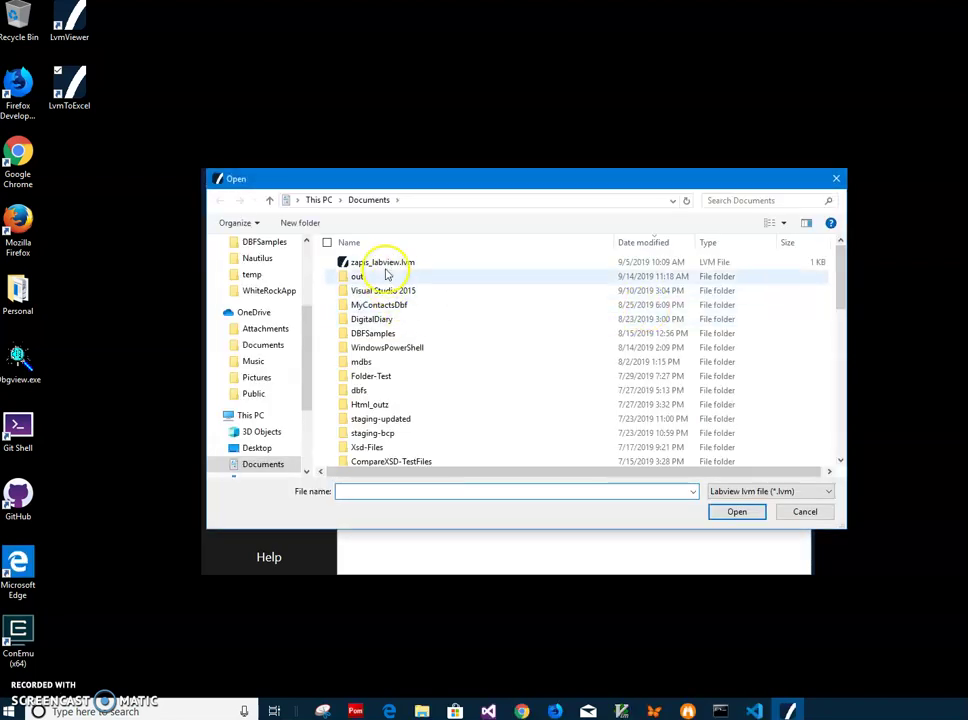
pyautogui.click(384, 264)
pyautogui.click(565, 507)
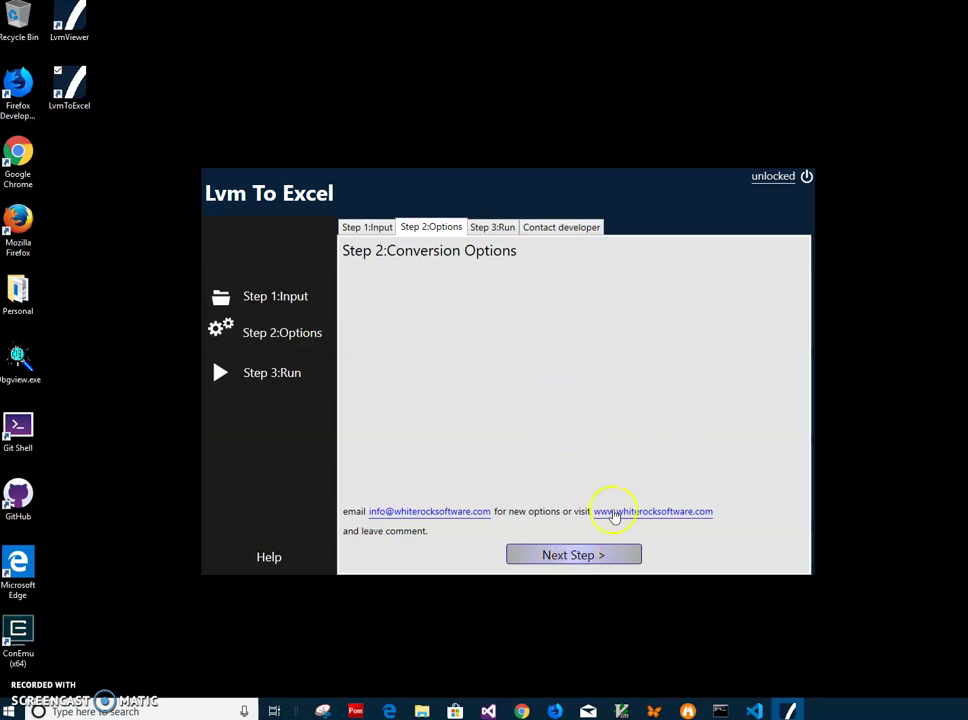
# - Run the conversion and save the .xlsx under its default name in Documents\out
pyautogui.click(598, 556)
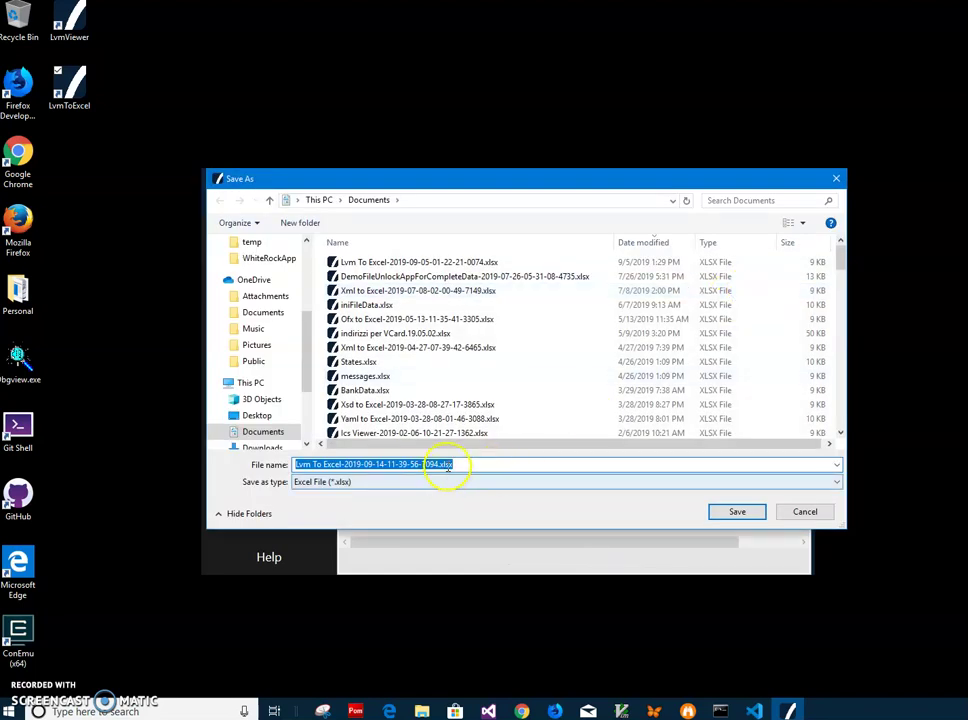
pyautogui.click(448, 464)
pyautogui.moveTo(448, 464); pyautogui.dragTo(244, 466)
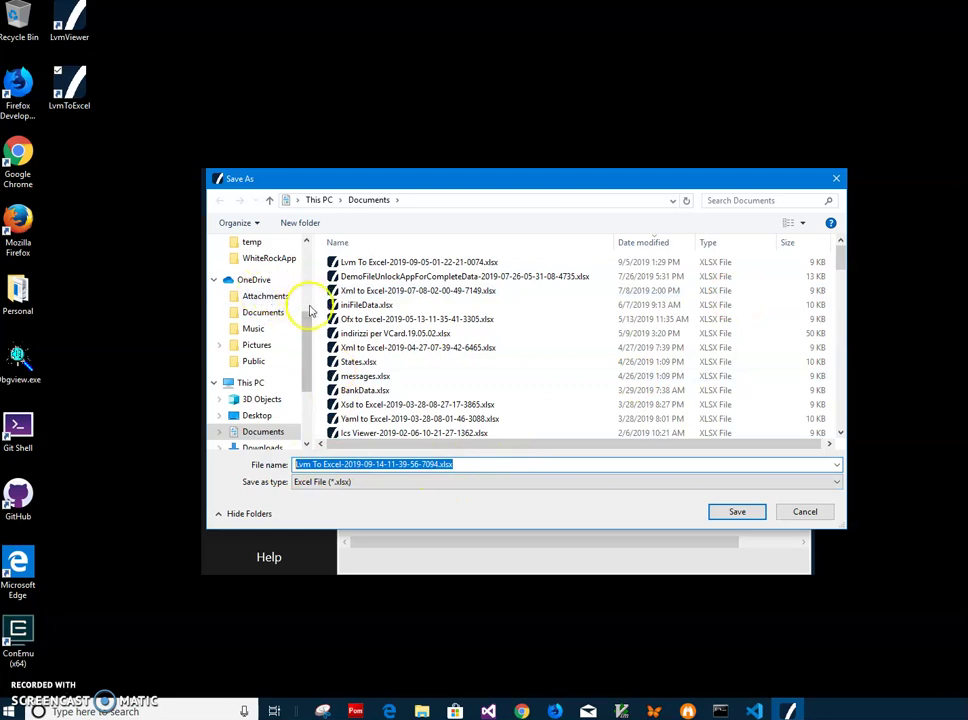
pyautogui.moveTo(307, 313); pyautogui.dragTo(264, 277)
pyautogui.click(248, 335)
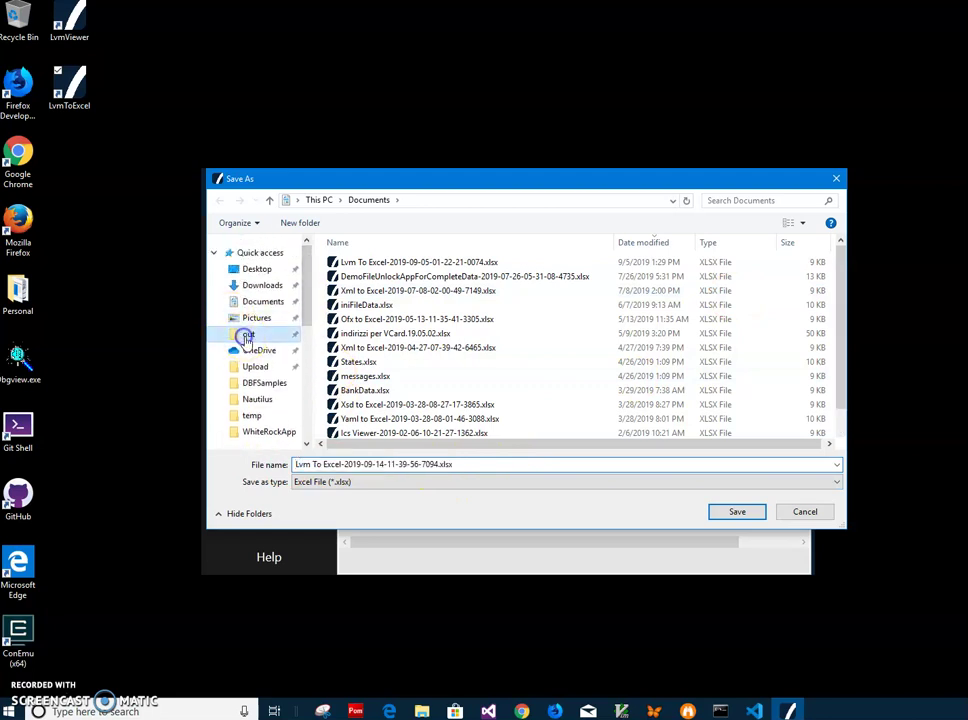
pyautogui.moveTo(455, 466); pyautogui.dragTo(284, 468)
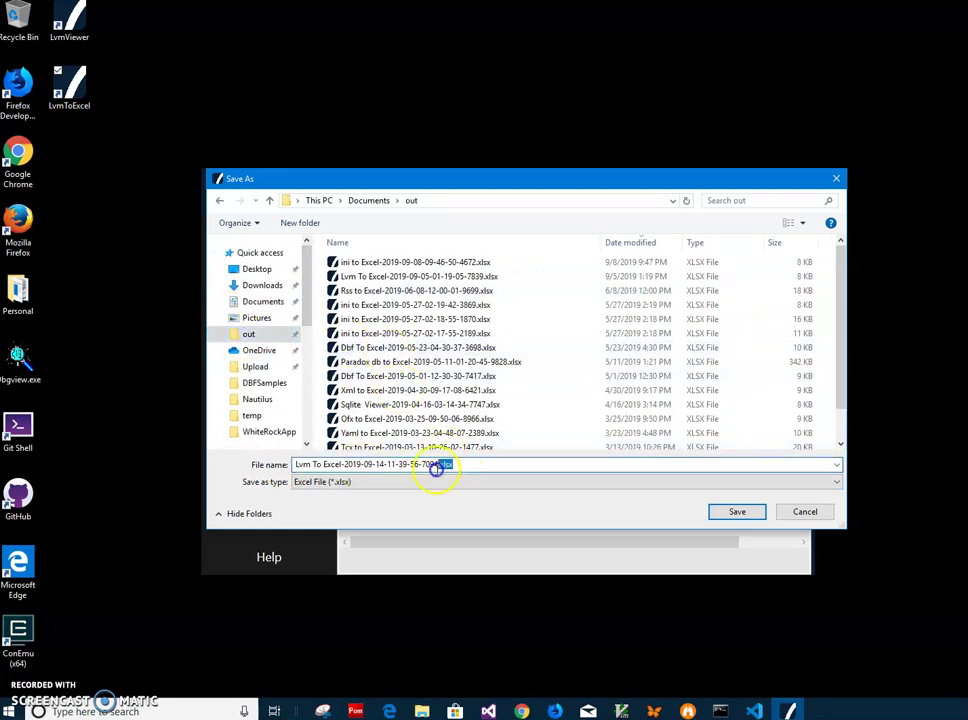
pyautogui.click(323, 466)
pyautogui.click(736, 511)
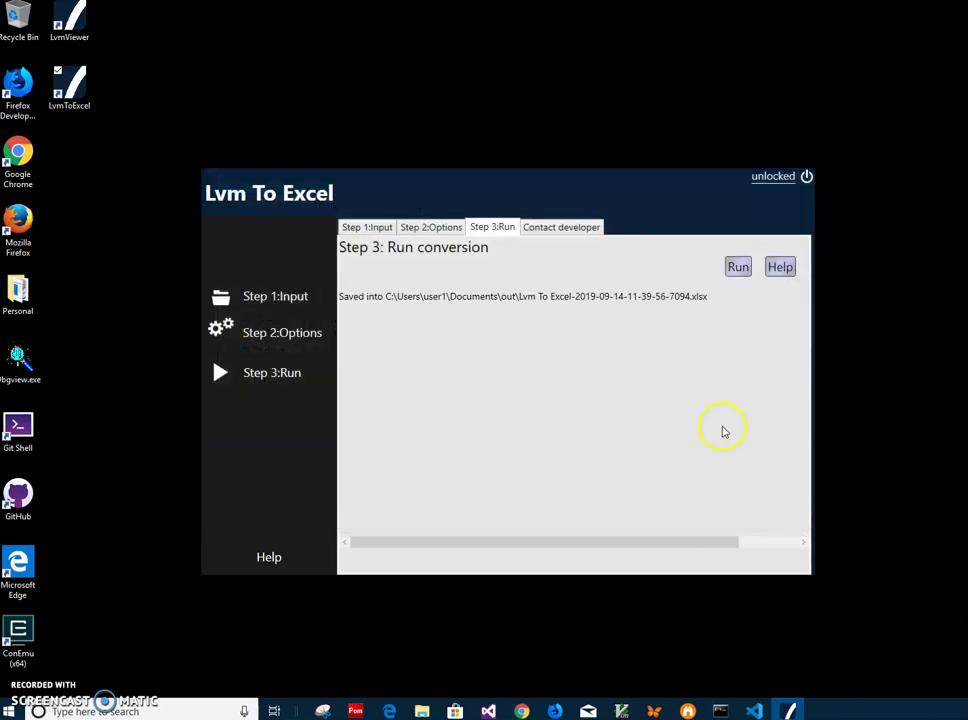
# - Open the converted xlsx from File Explorer's Recent files with Excel Mobile
pyautogui.click(422, 711)
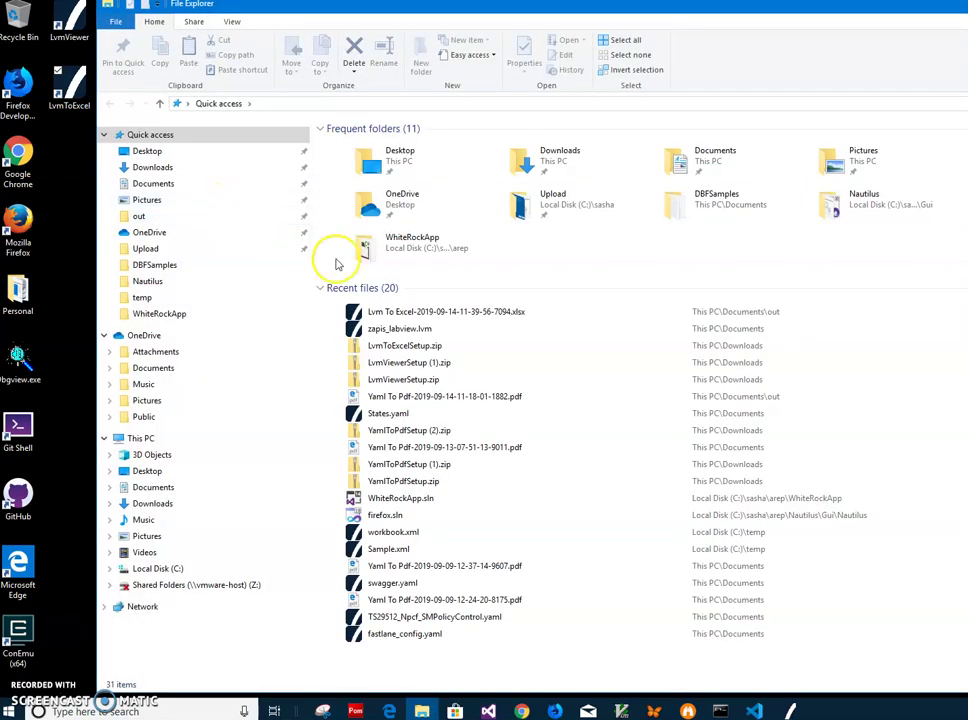
pyautogui.click(424, 314)
pyautogui.rightClick(427, 314)
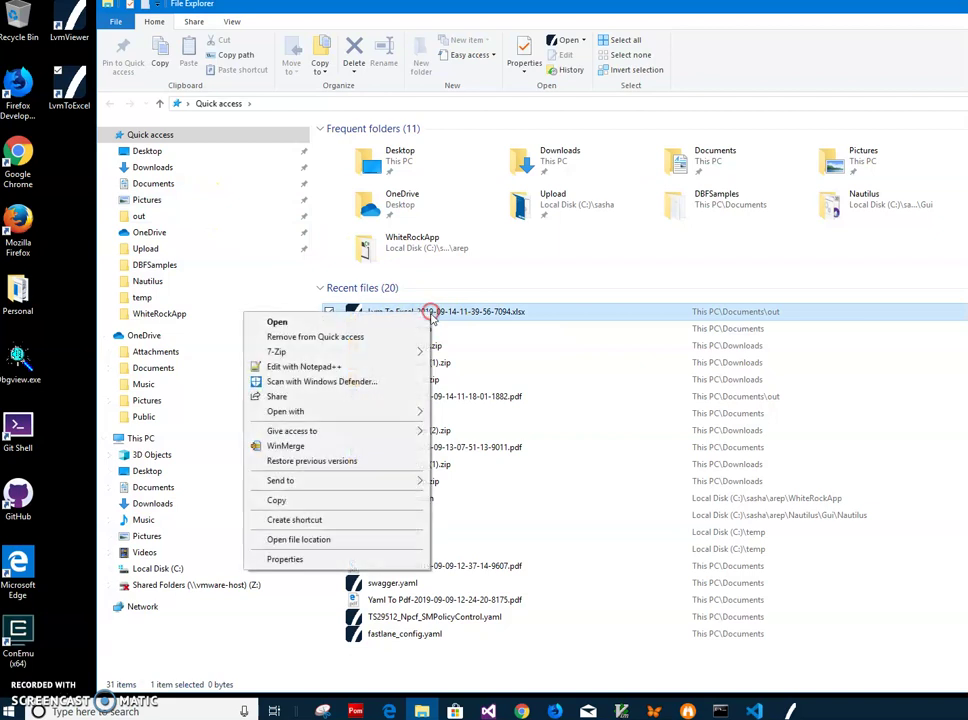
pyautogui.moveTo(300, 411)
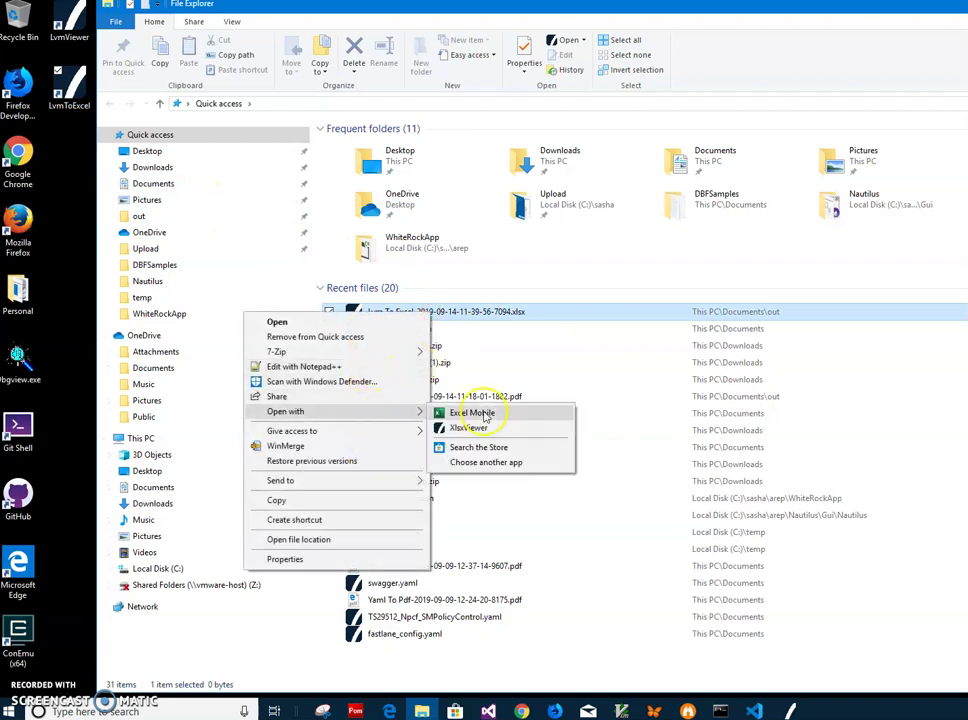
pyautogui.click(483, 414)
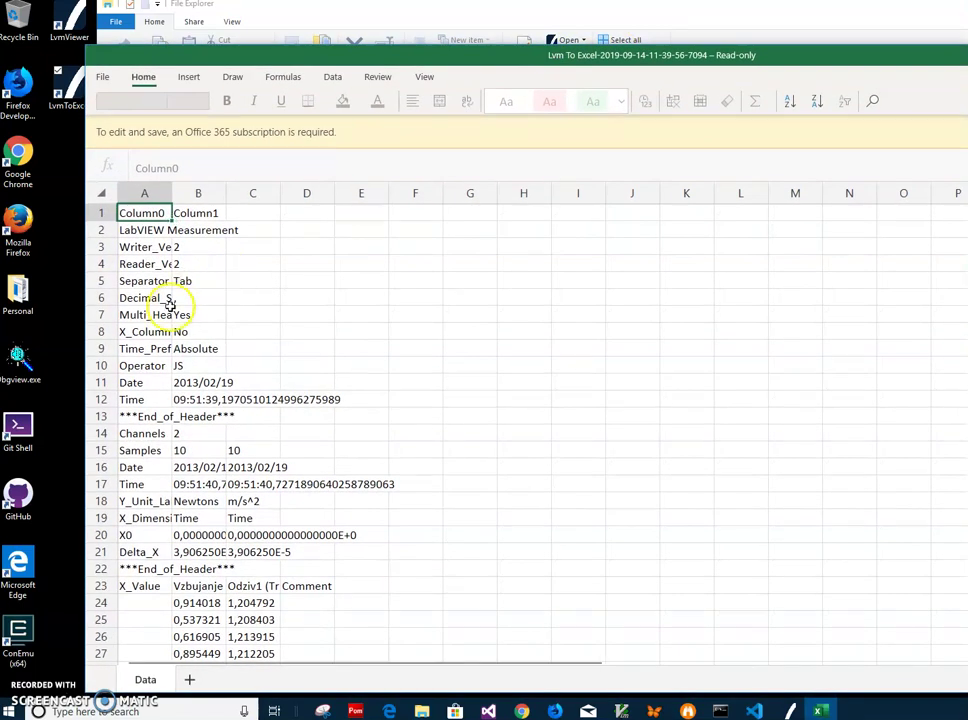
# - Inspect the header rows: LabVIEW Measurement title, Time, Date, X_Dimension, X0, Delta_X, end-of-header marker
pyautogui.click(145, 314)
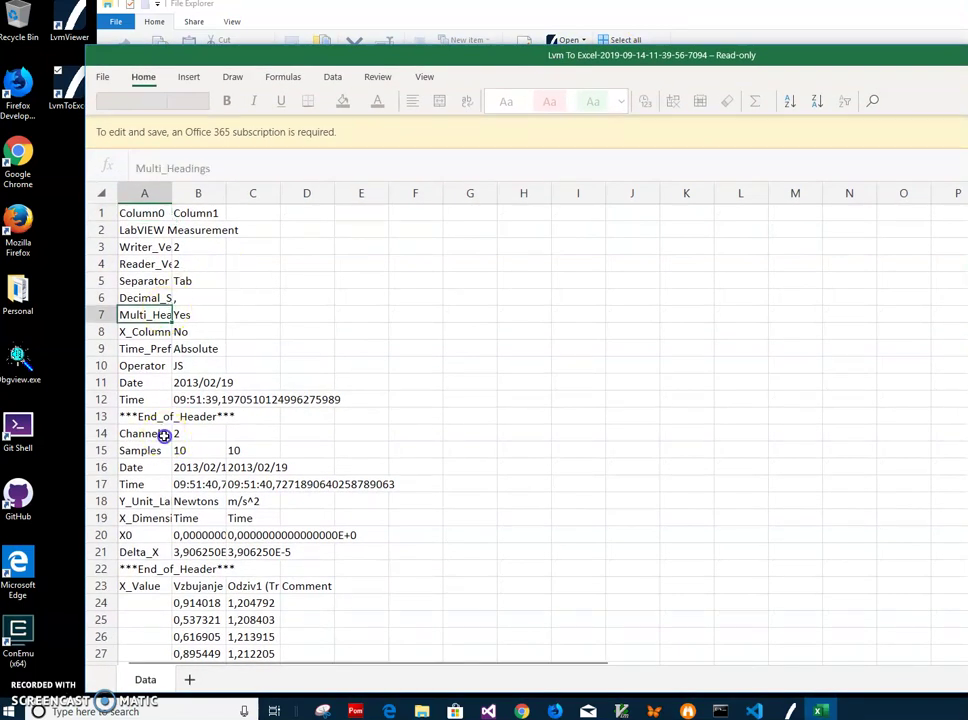
pyautogui.click(150, 484)
pyautogui.click(175, 552)
pyautogui.scroll(-5, 175, 553)
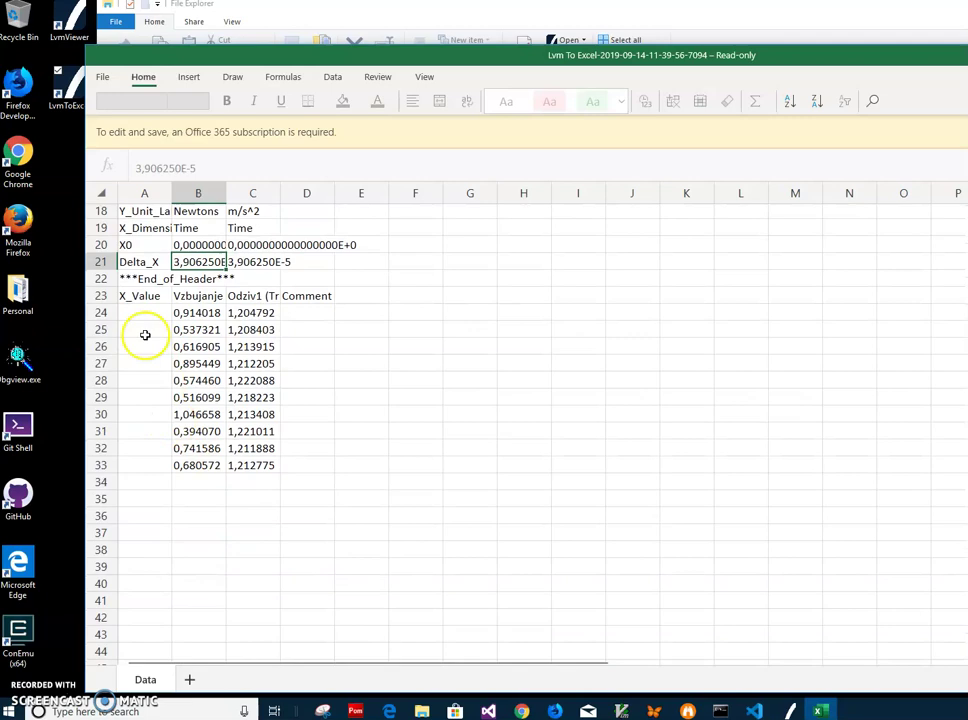
pyautogui.scroll(6, 145, 335)
pyautogui.click(157, 229)
pyautogui.click(160, 467)
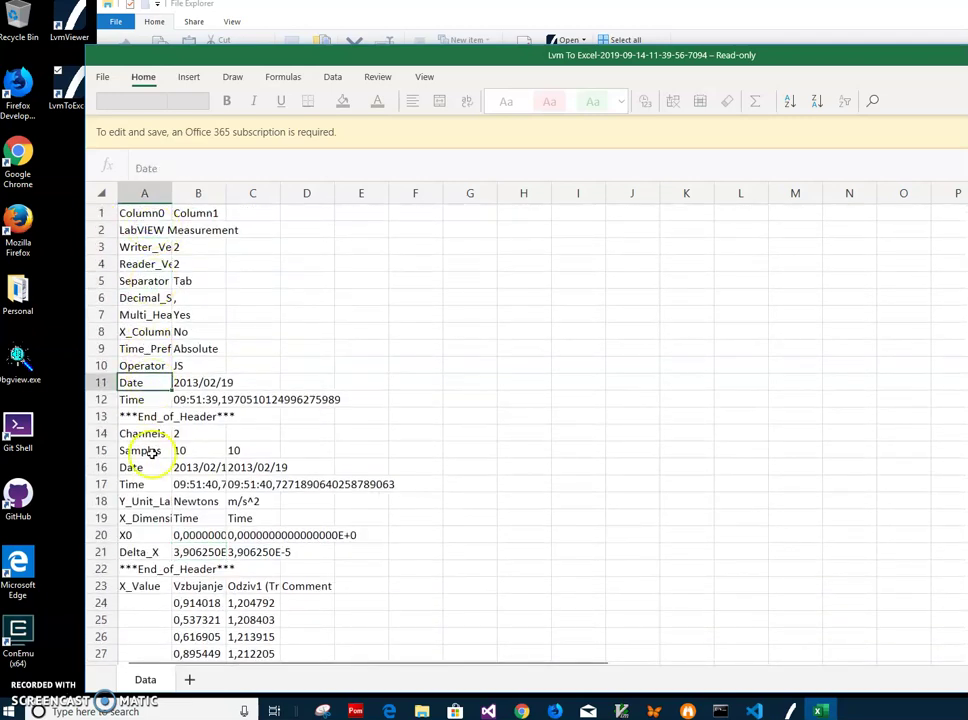
pyautogui.click(150, 518)
pyautogui.scroll(-4, 155, 501)
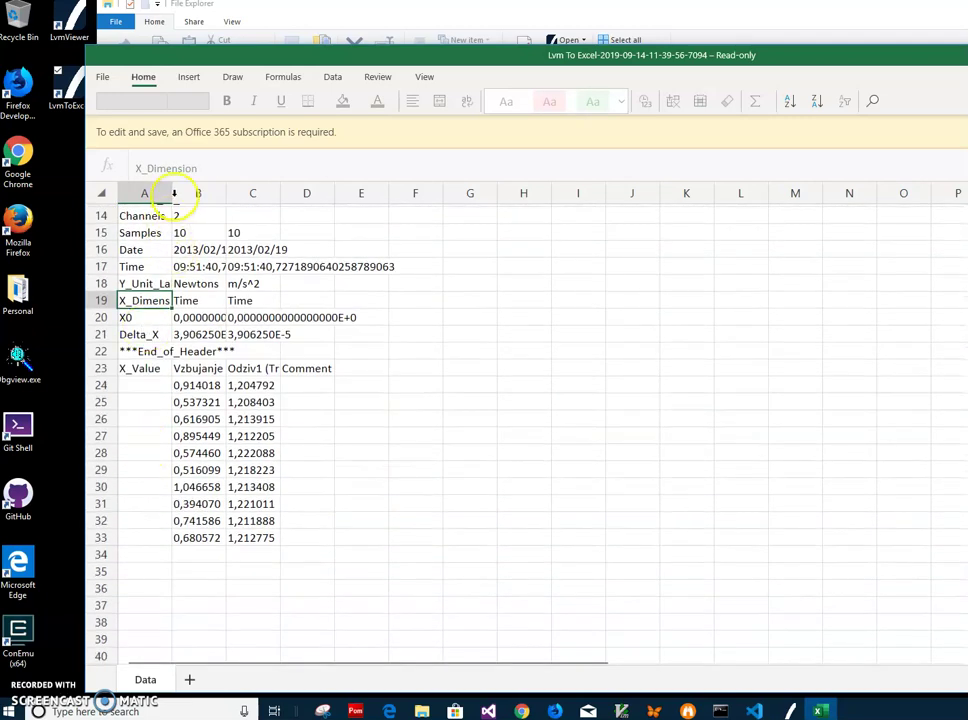
pyautogui.scroll(4, 170, 345)
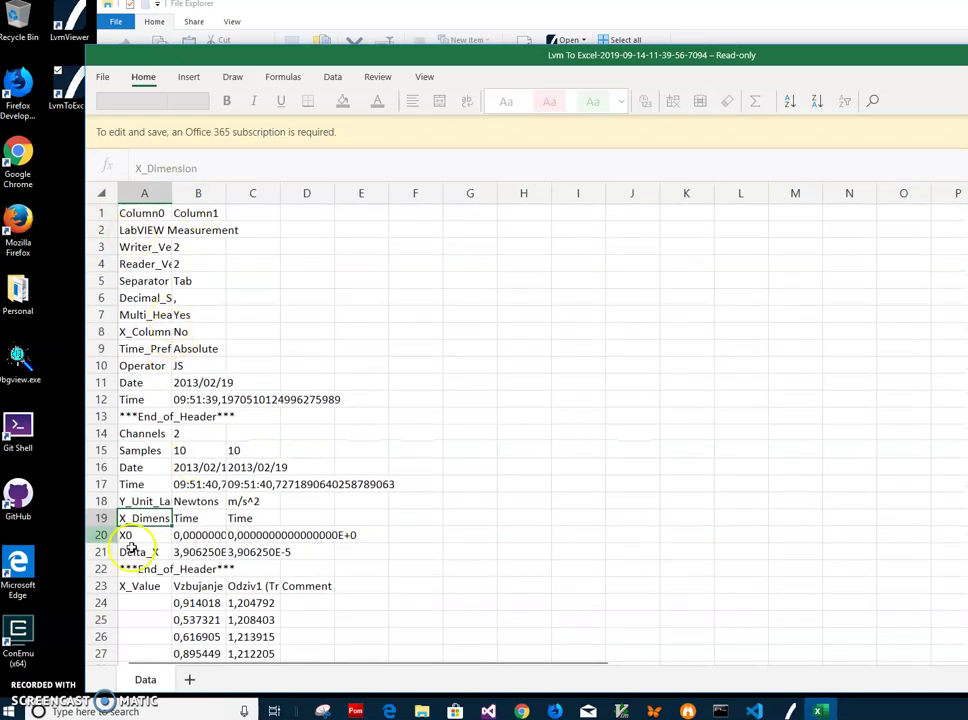
pyautogui.click(152, 399)
pyautogui.click(185, 484)
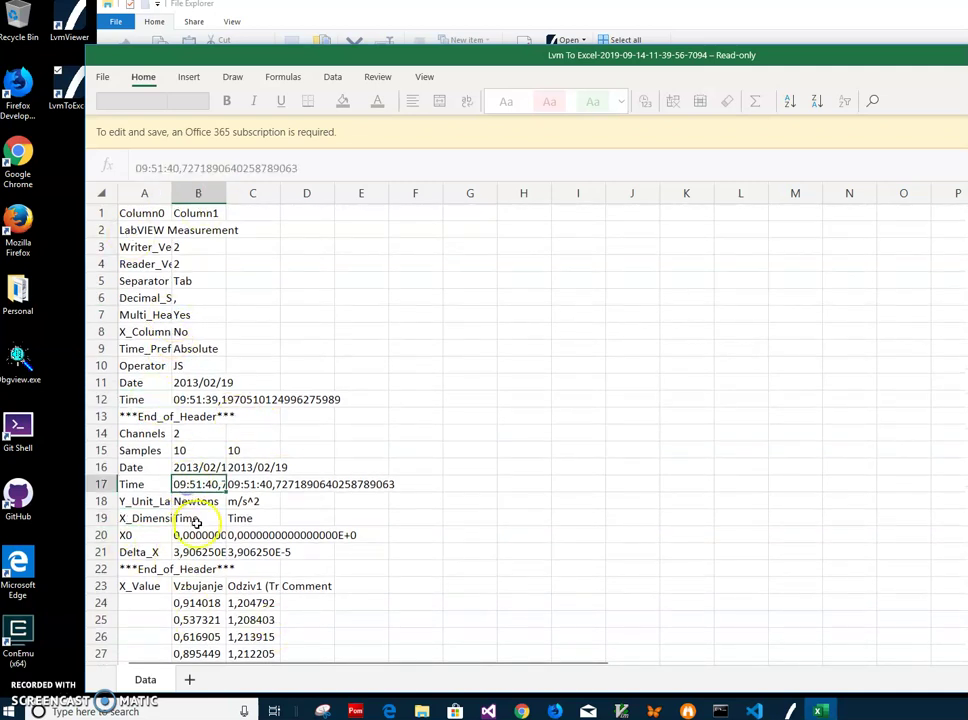
pyautogui.click(190, 535)
pyautogui.click(195, 569)
# - Check data values 0,537321, 0,574460, 1,218223, 1,211888 and the channel date 2013/02/19
pyautogui.scroll(-2, 210, 519)
pyautogui.scroll(-1, 210, 519)
pyautogui.click(210, 519)
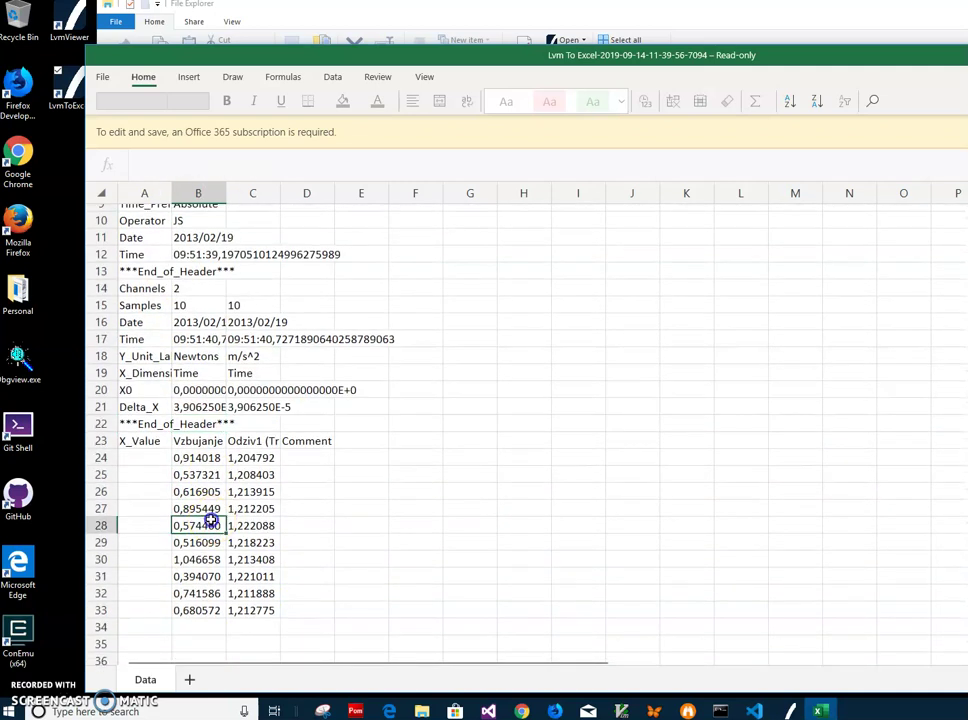
pyautogui.click(156, 458)
pyautogui.click(180, 476)
pyautogui.click(213, 527)
pyautogui.click(240, 542)
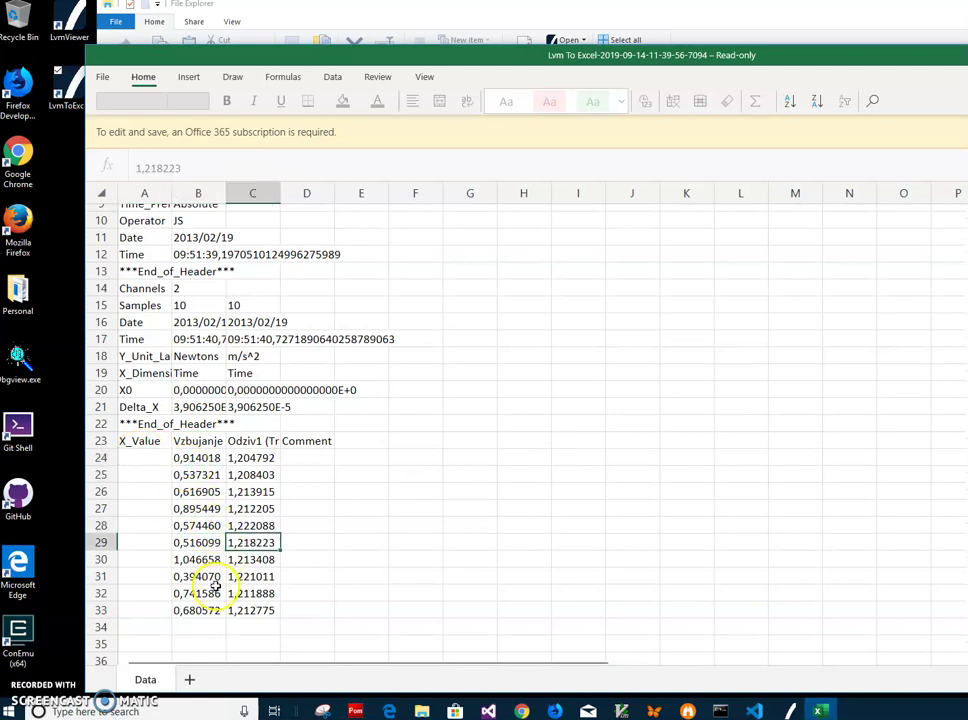
pyautogui.click(233, 593)
pyautogui.click(185, 322)
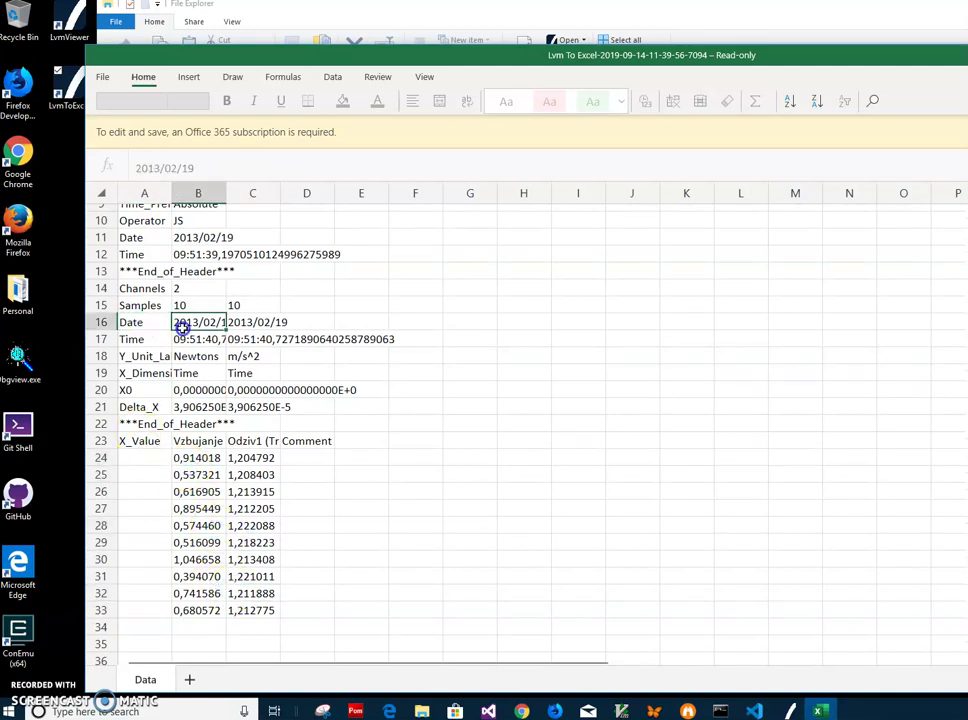
# - Select a block of column B and C data values, then return to Lvm To Excel
pyautogui.scroll(2, 181, 330)
pyautogui.scroll(1, 180, 332)
pyautogui.scroll(-3, 192, 339)
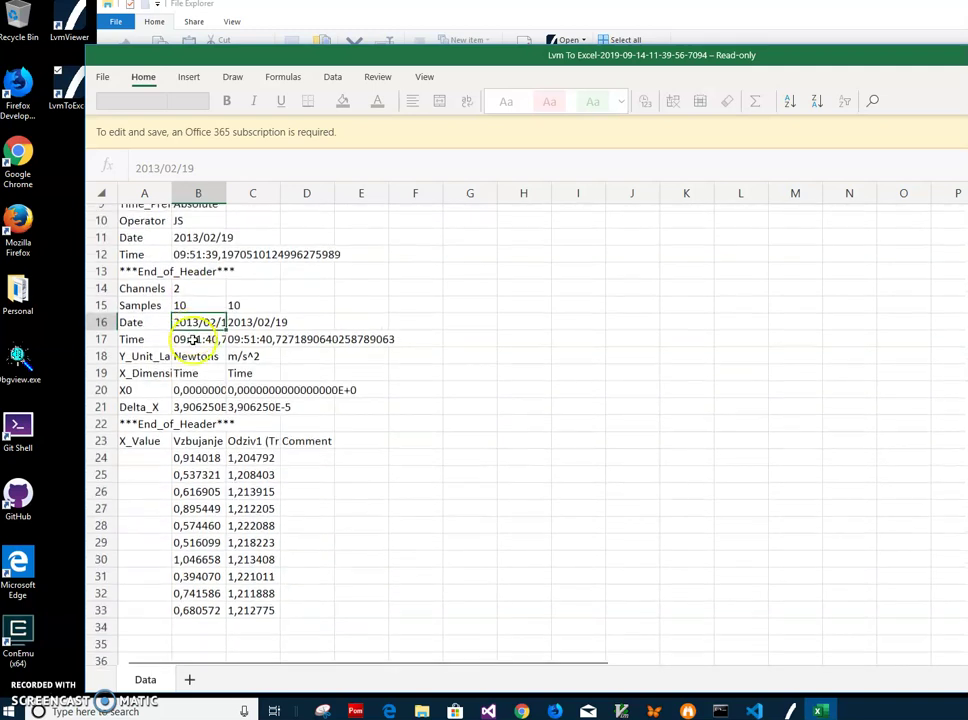
pyautogui.moveTo(200, 475); pyautogui.dragTo(255, 560)
pyautogui.click(252, 508)
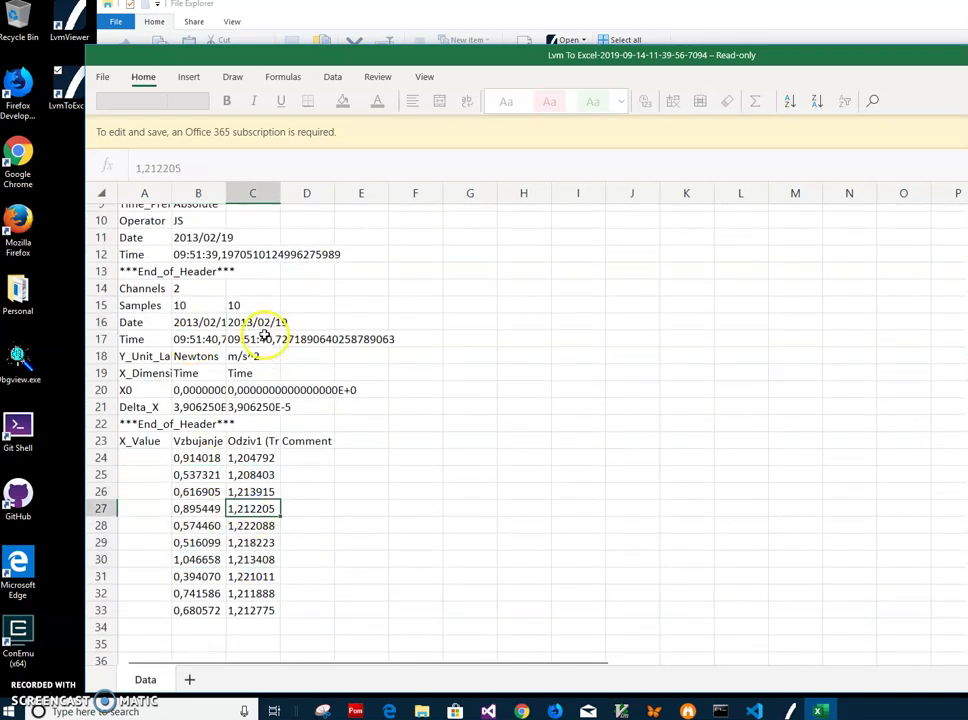
pyautogui.hotkey('alt', 'Tab')
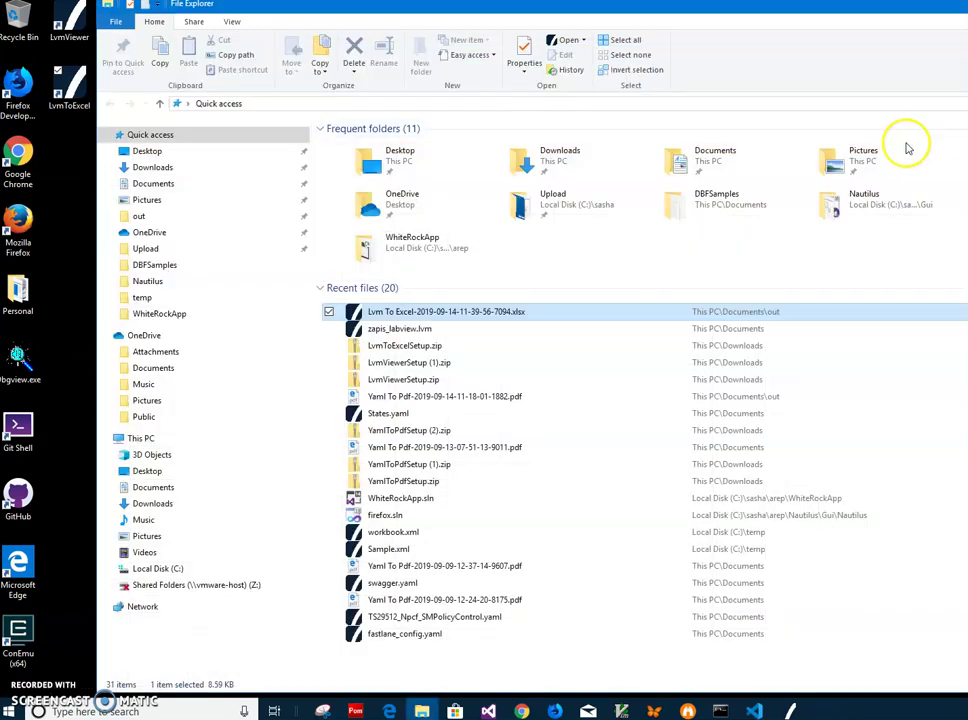
pyautogui.hotkey('alt', 'Tab')
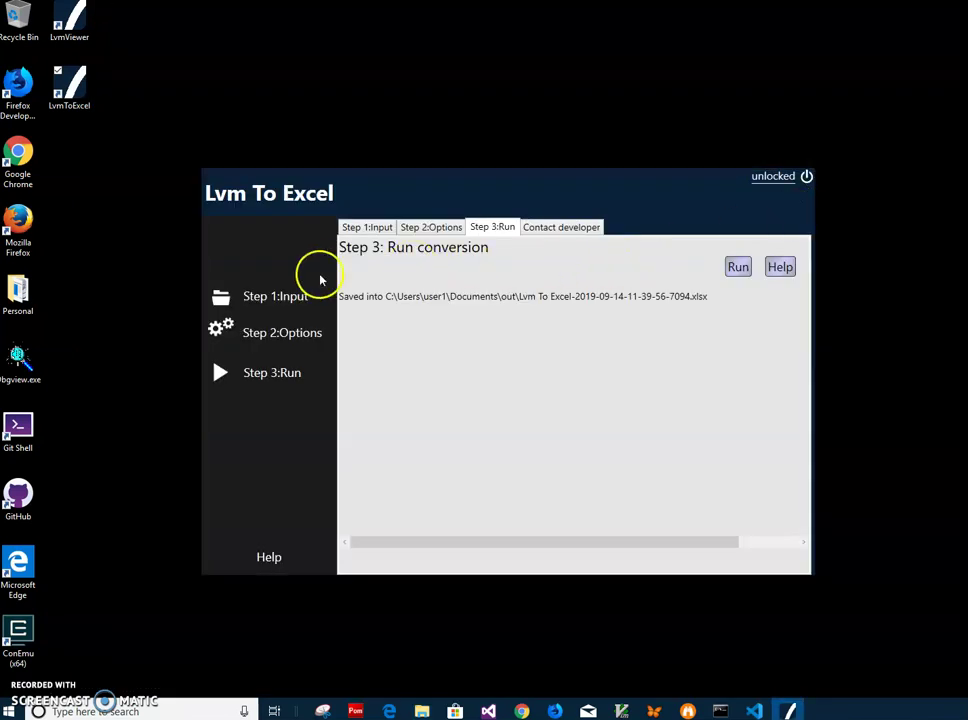